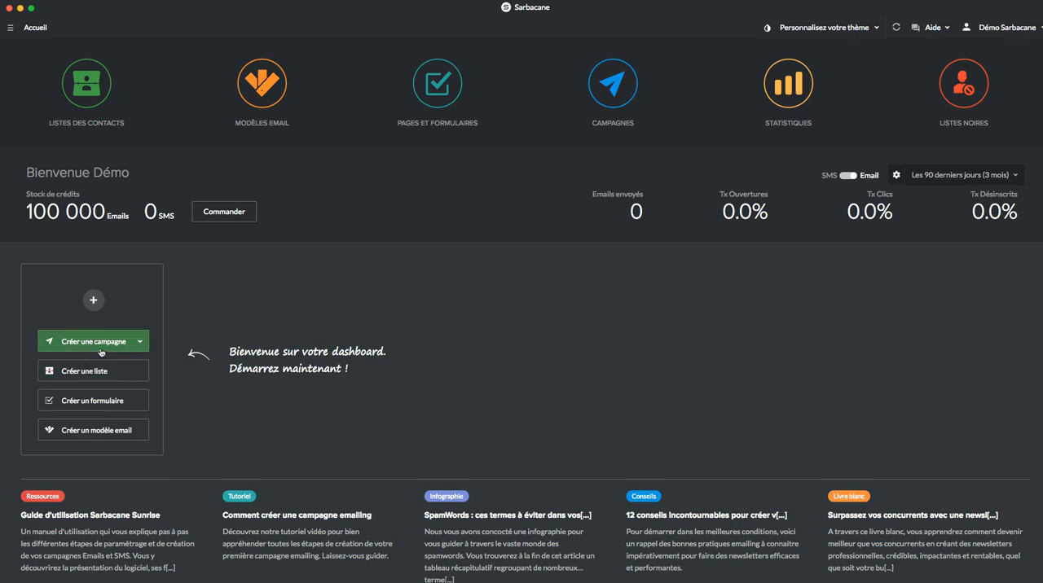
Step: Start a new email campaign of the standard type (Campagne standard)
left_click(126, 345)
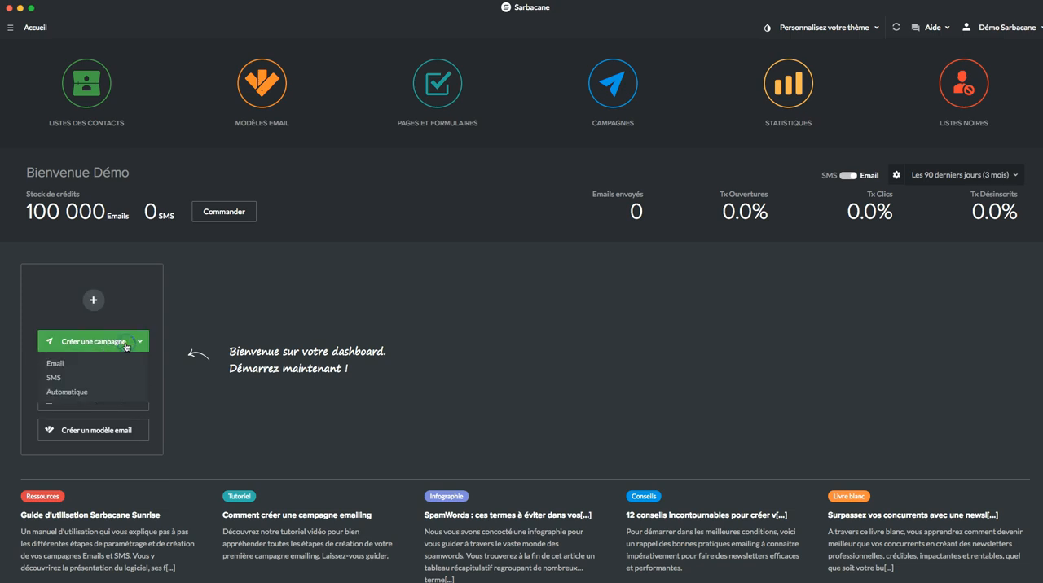
left_click(109, 360)
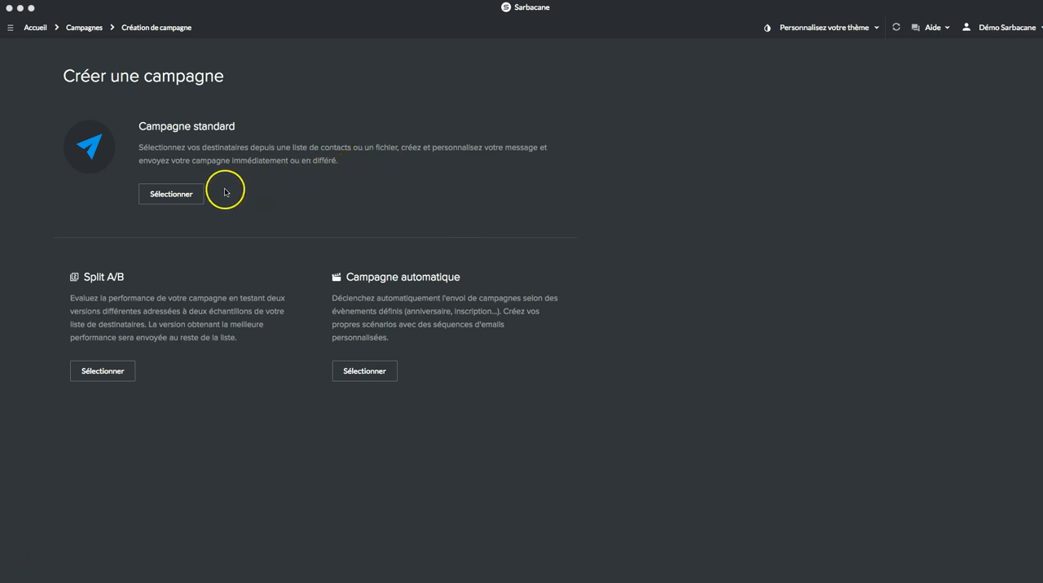
left_click(191, 197)
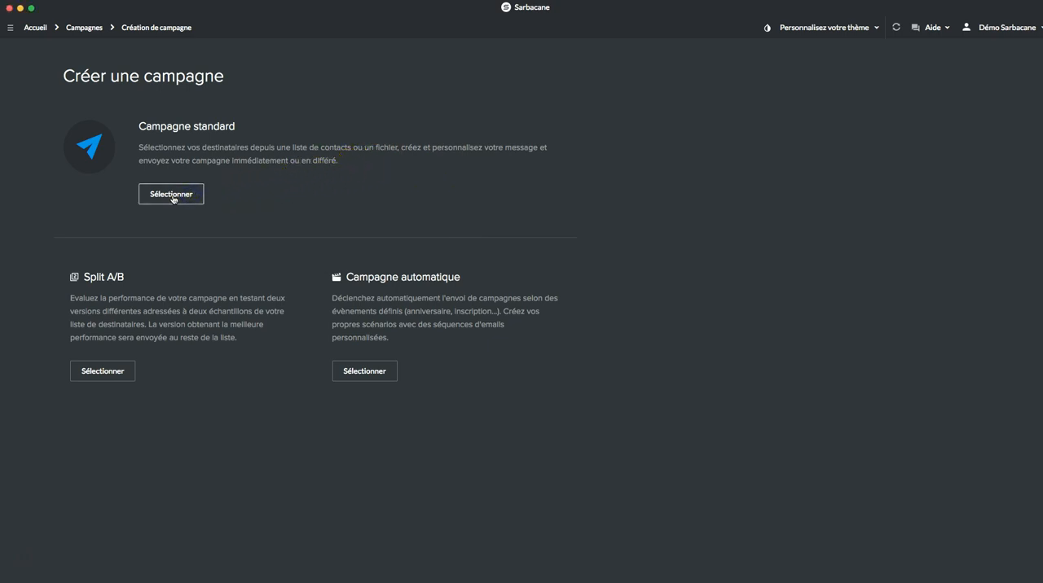
left_click(172, 196)
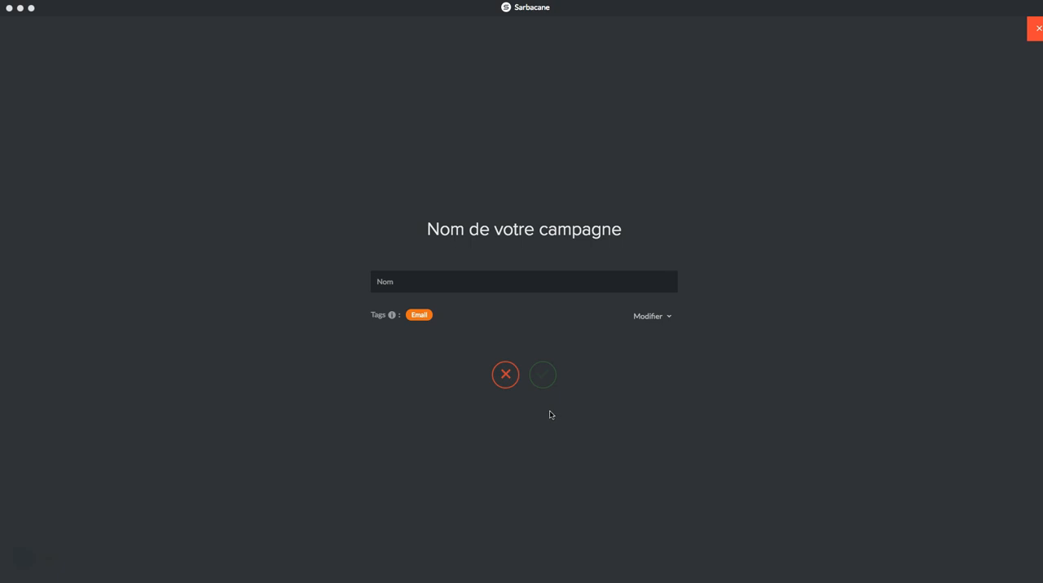
Step: Name the campaign "Ma campagne" and validate the name
left_click(411, 285)
type("Ma campagne")
left_click(544, 378)
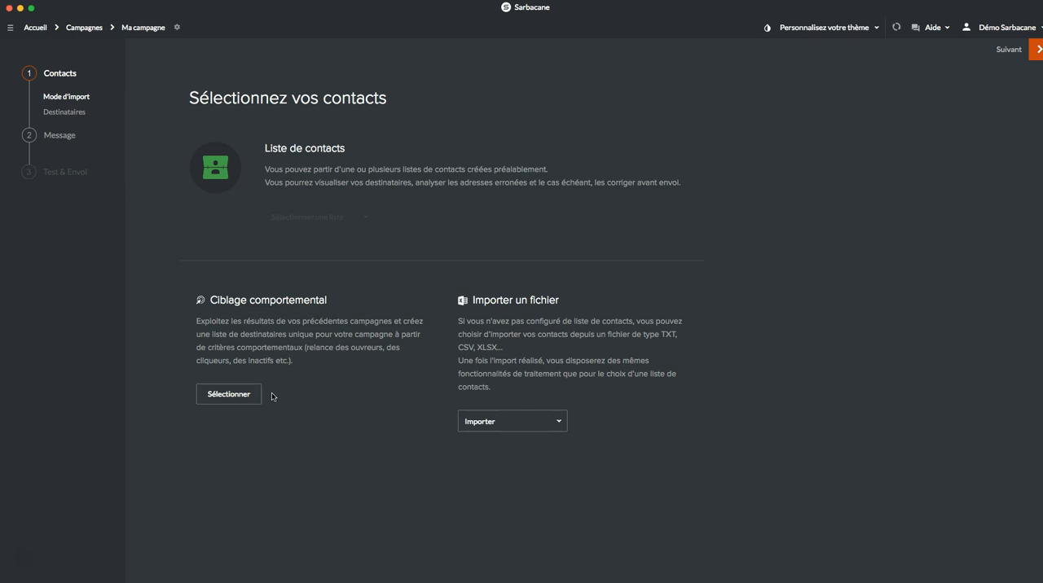
Step: Import the campaign's contacts from the file Mes_contacts.csv in the Mon ordinateur folder
left_click(559, 429)
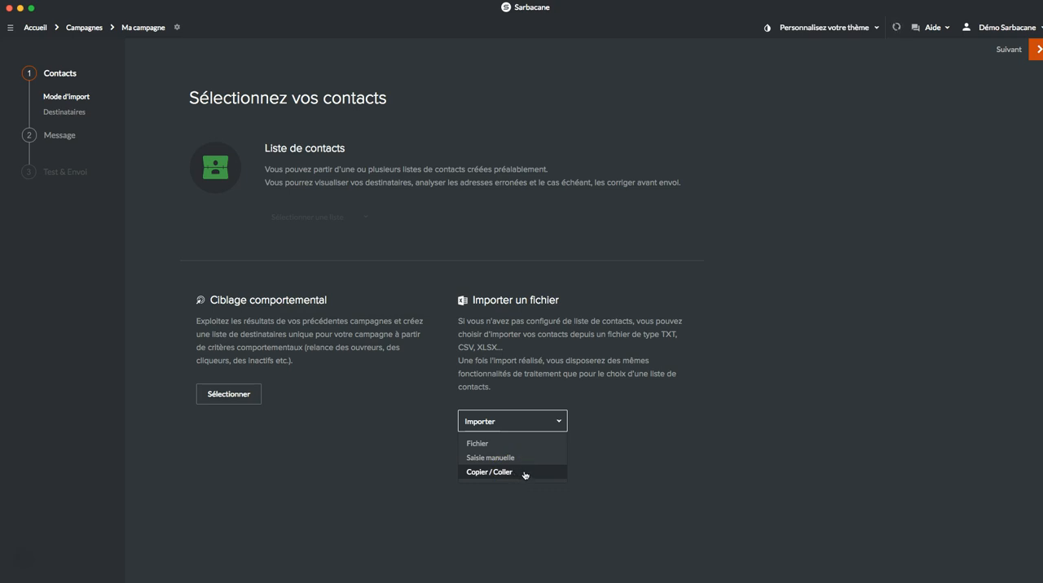
left_click(524, 466)
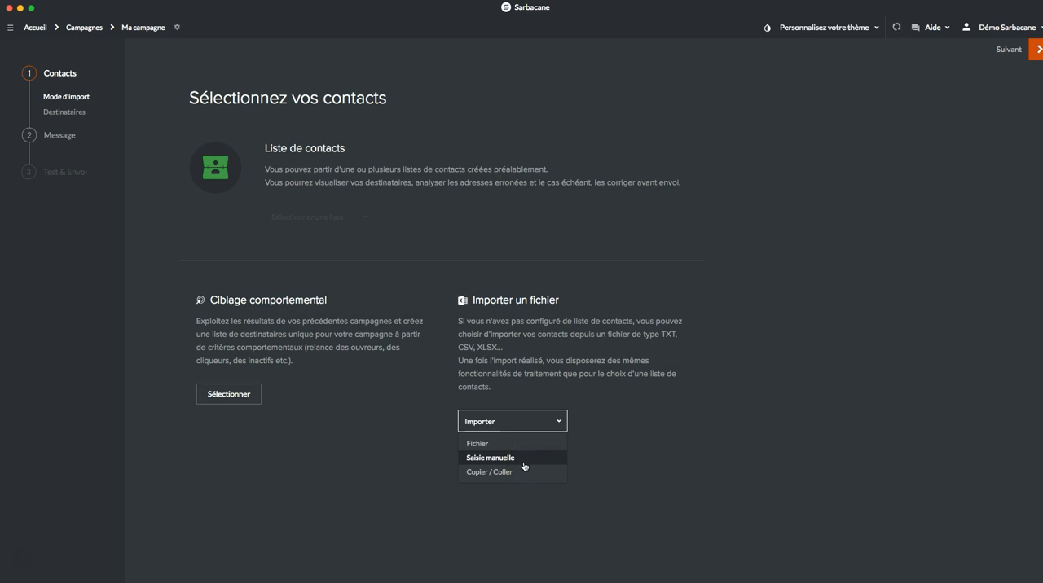
left_click(513, 456)
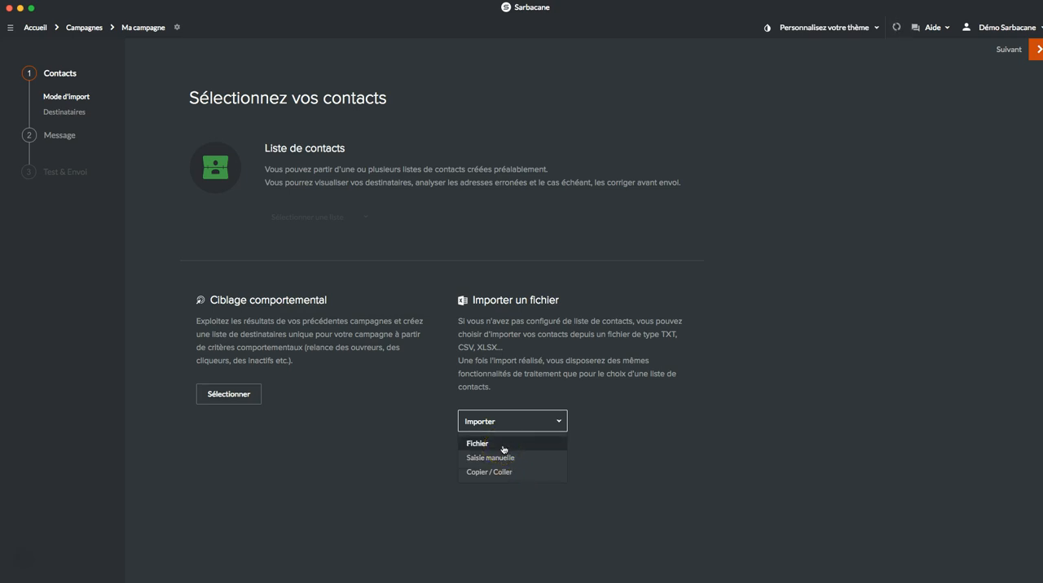
left_click(503, 447)
left_click(521, 319)
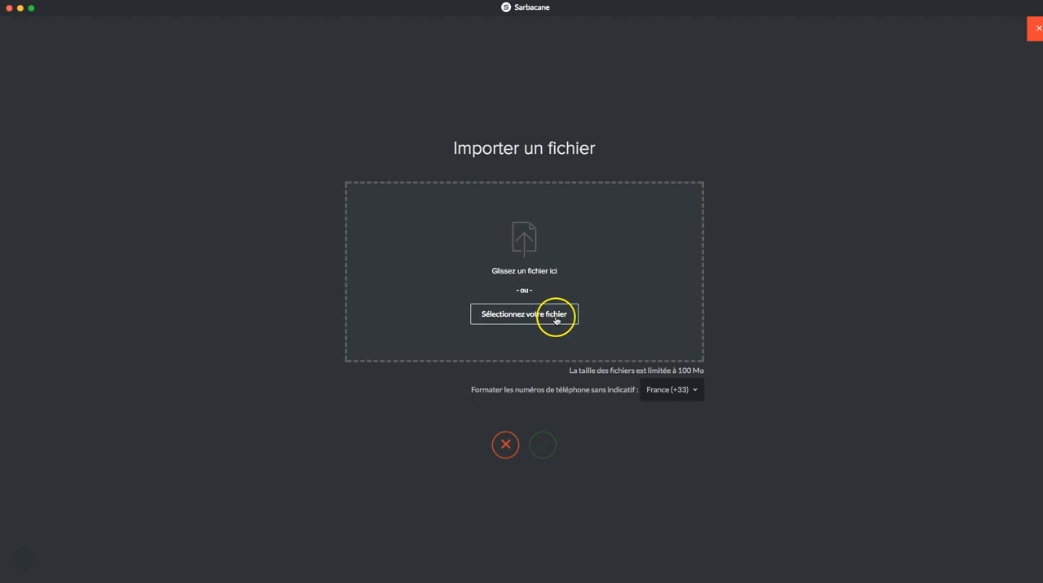
left_click(551, 319)
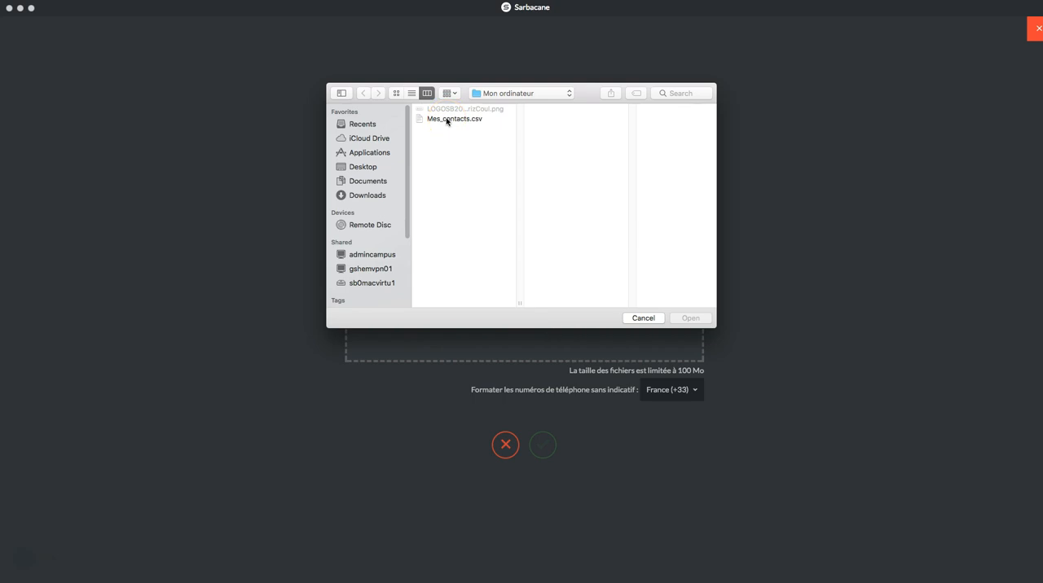
left_click(447, 119)
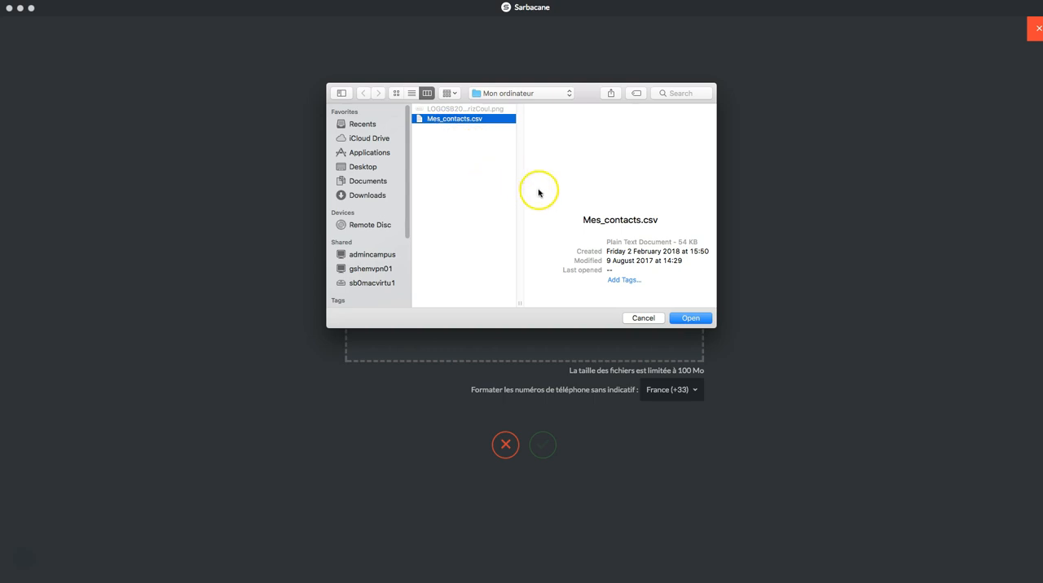
left_click(691, 318)
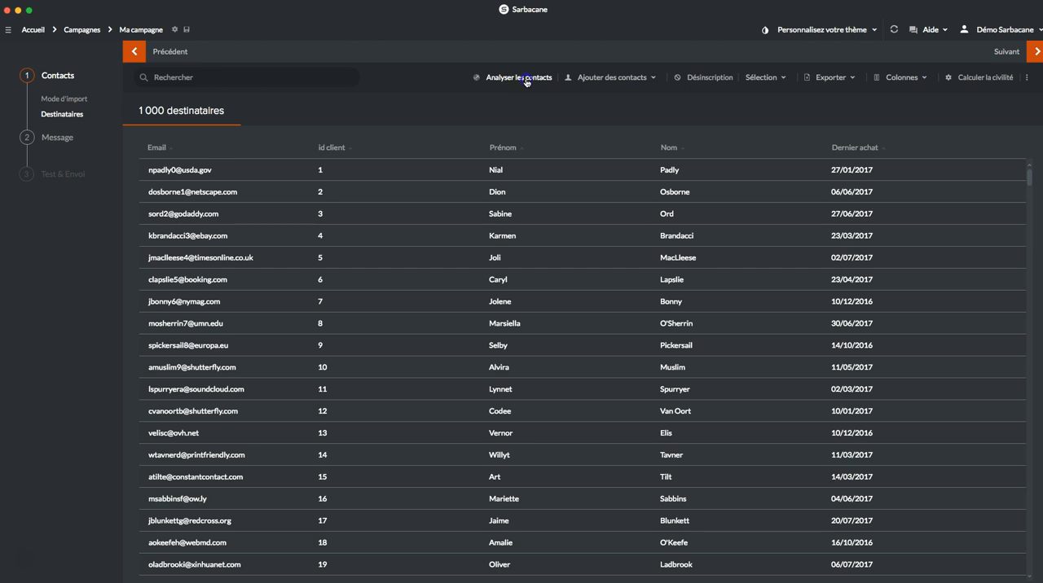
Step: Analyse the contacts for duplicates, syntax and domain existence, view the result, and return to the recipients list
left_click(525, 79)
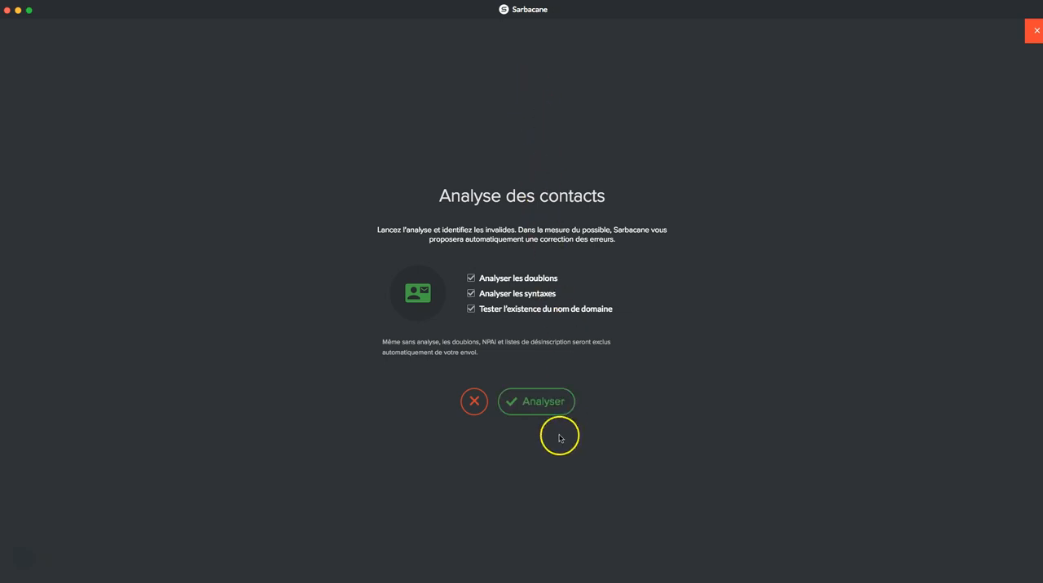
left_click(538, 401)
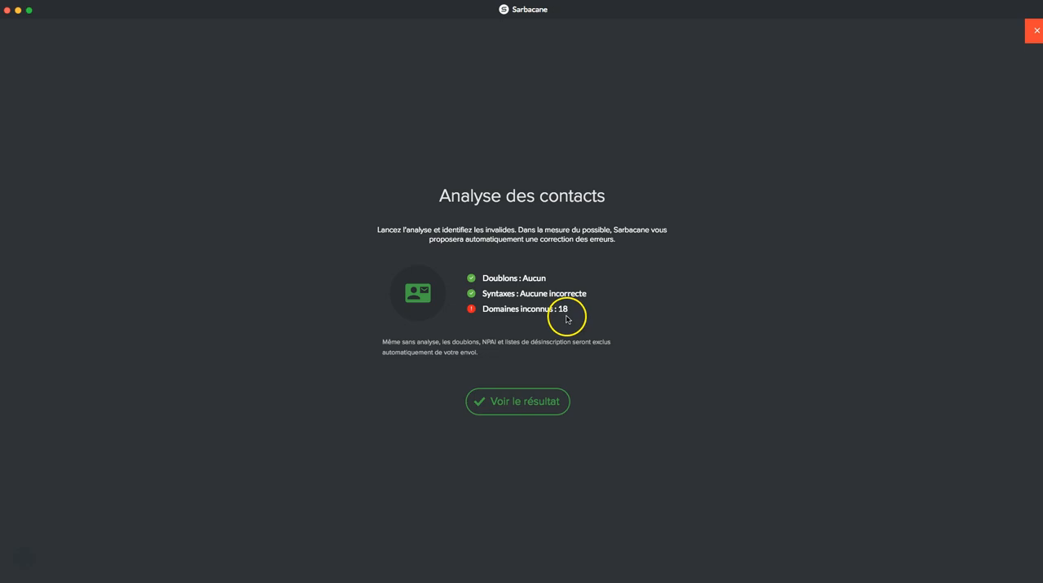
left_click(526, 401)
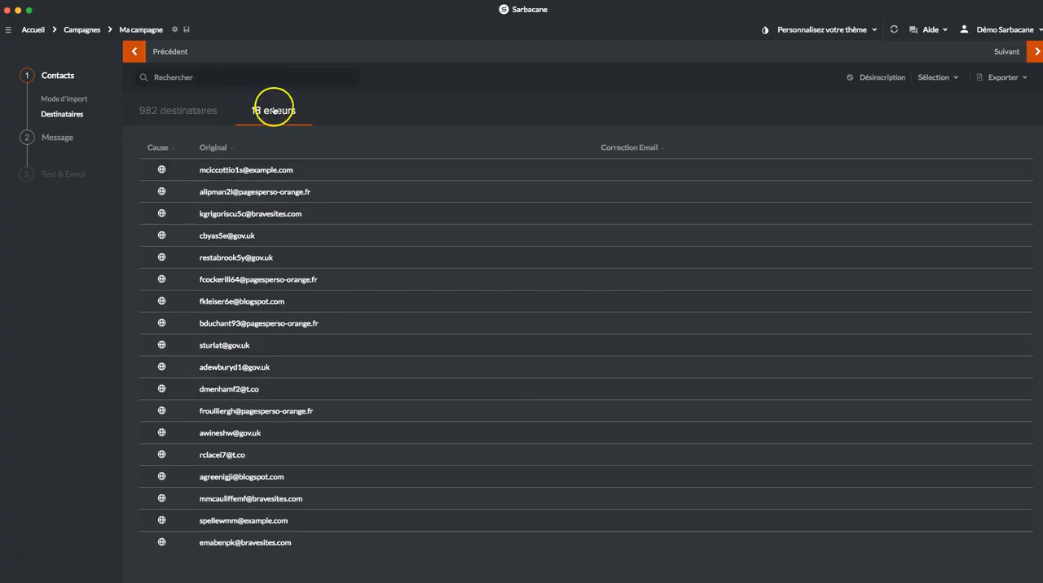
left_click(167, 111)
left_click(159, 116)
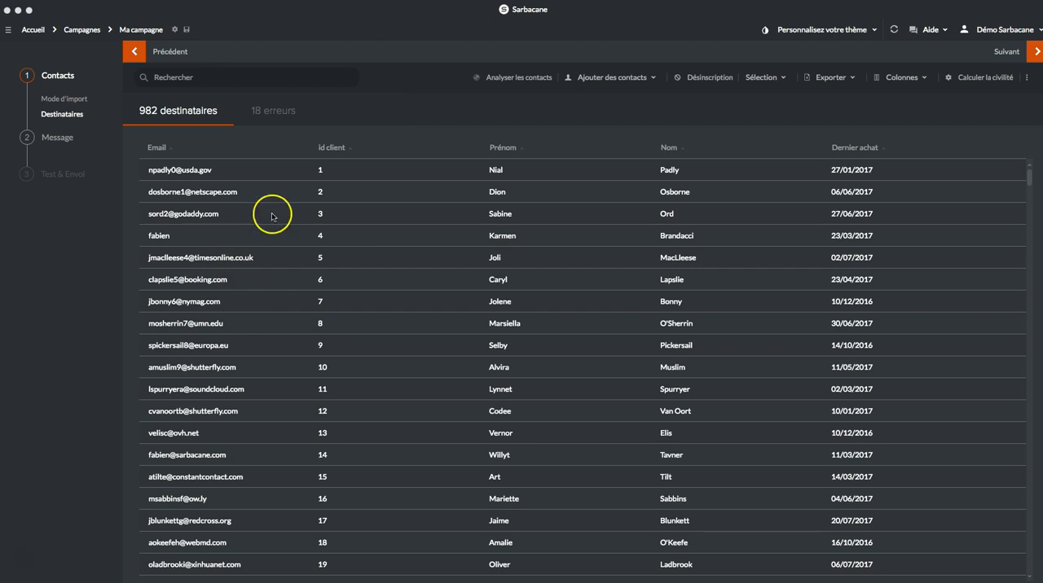
Step: Add a recipient by manual entry and fill in the contact's email address in the new row
left_click(651, 79)
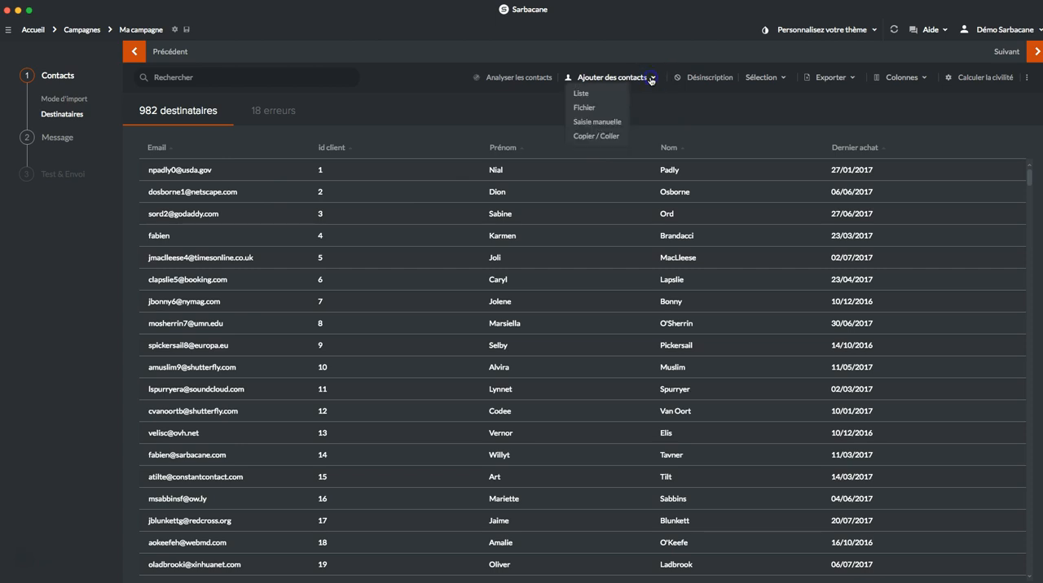
left_click(605, 123)
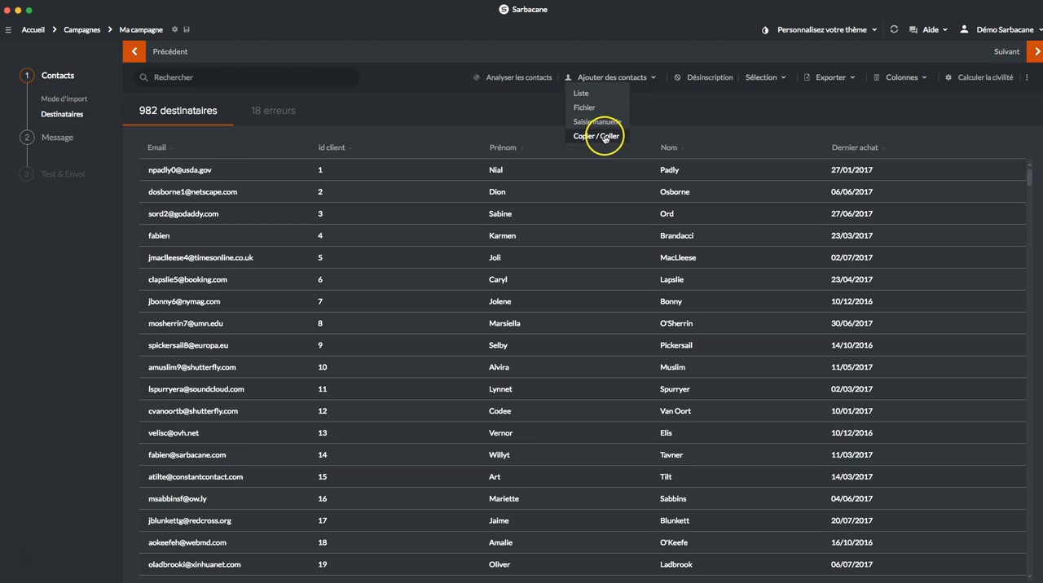
left_click(597, 123)
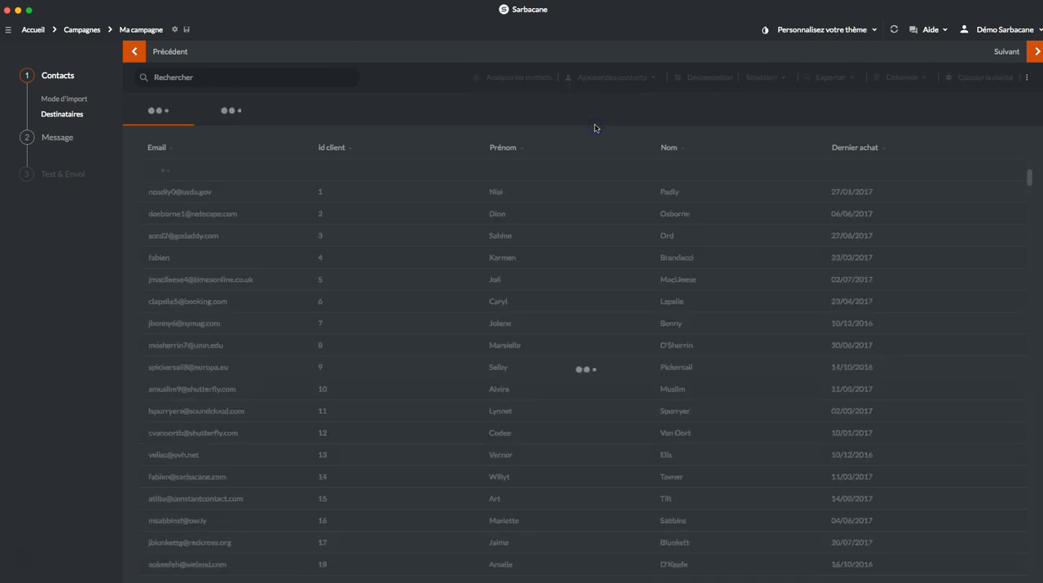
left_click(172, 168)
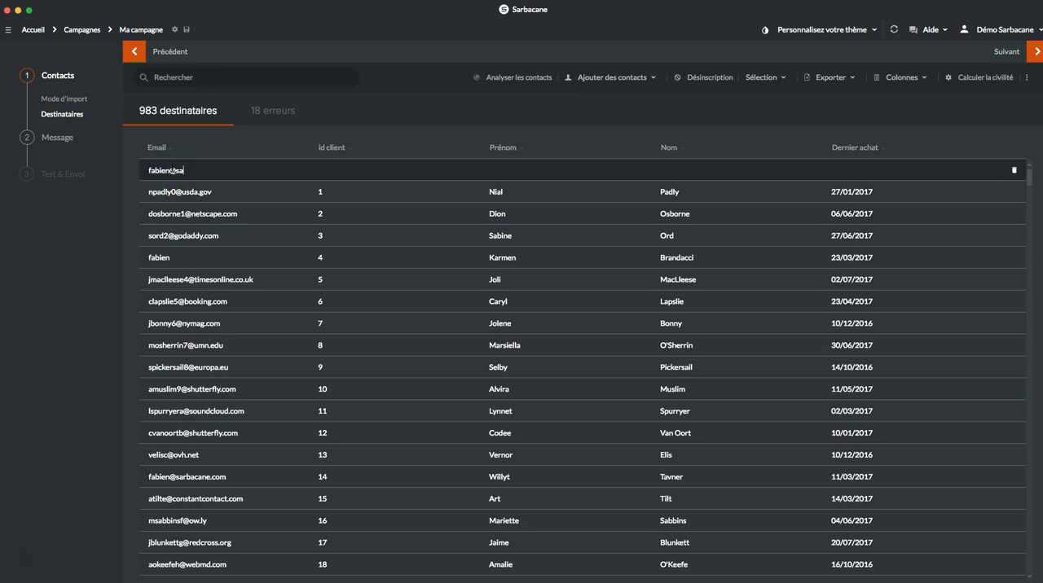
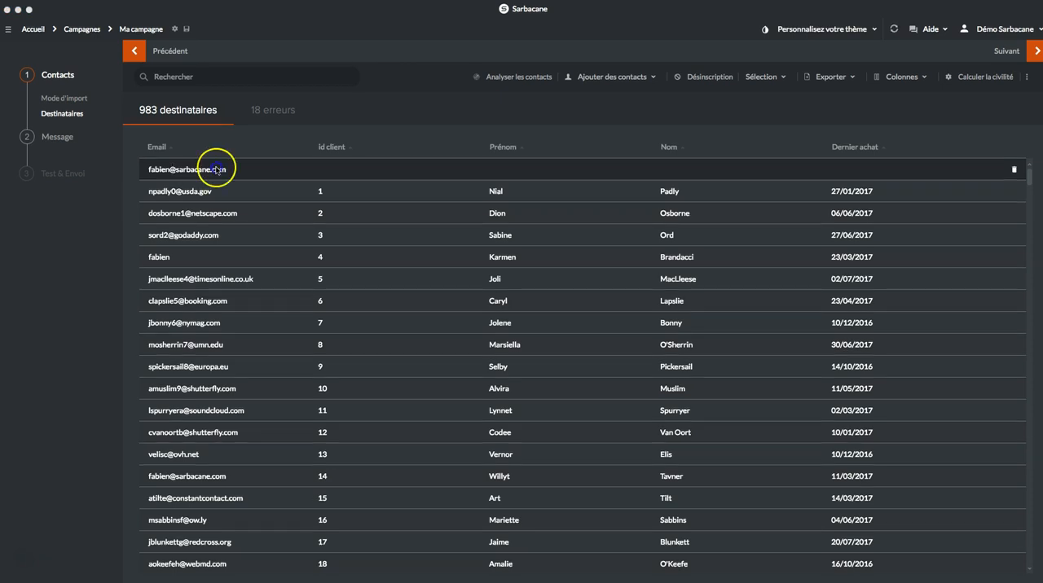
key("Return")
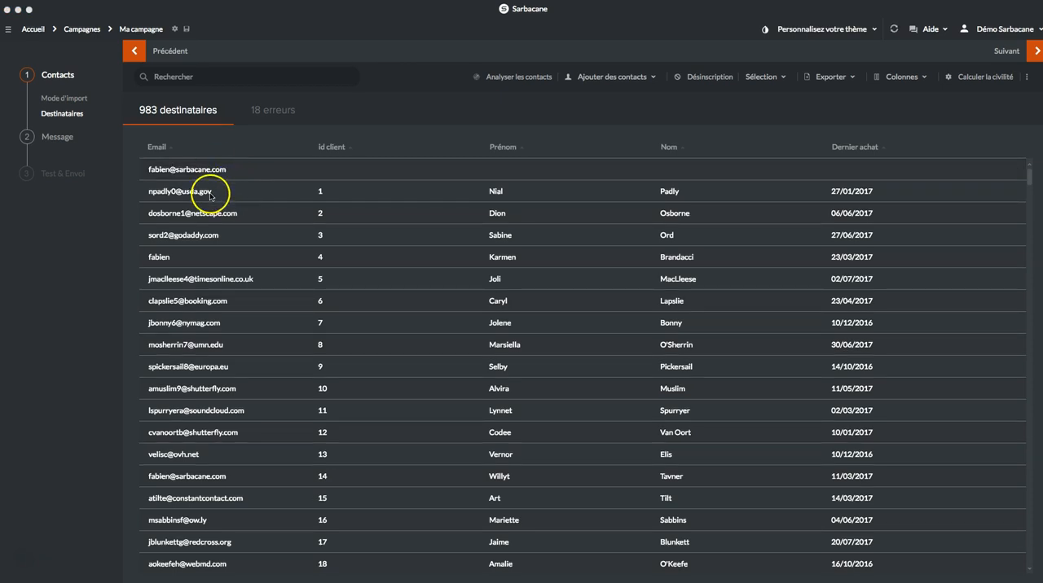
Step: Delete the recipient in the ninth row of the list
mouse_move(263, 346)
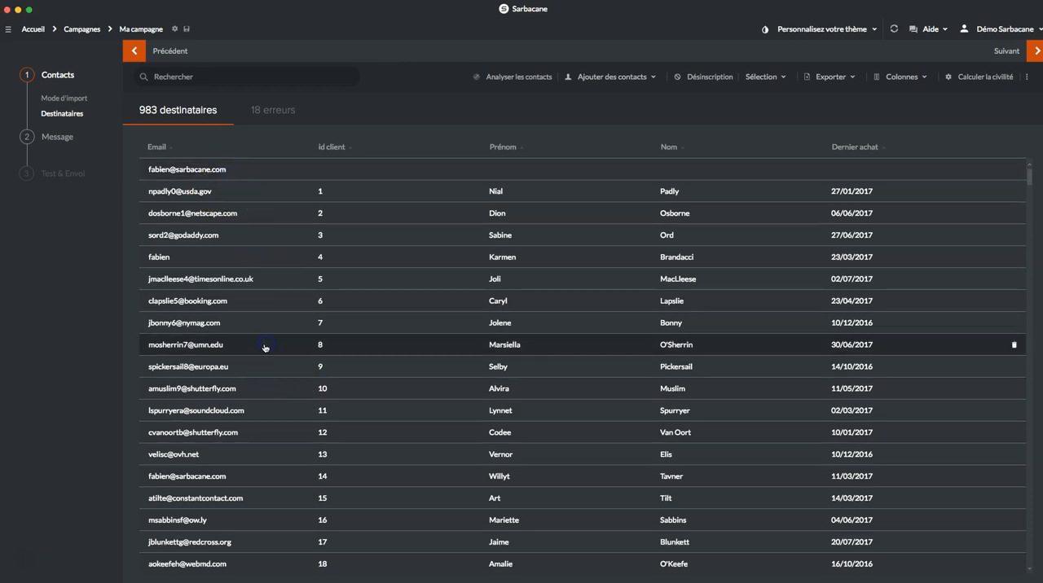
left_click(1015, 346)
left_click(977, 347)
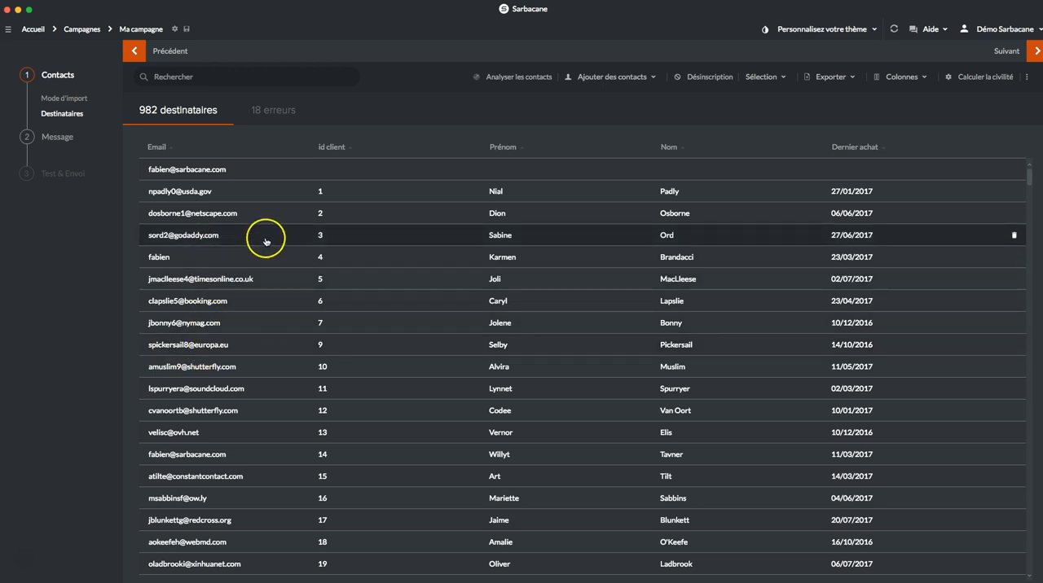
Step: Select the recipients in rows 3 to 15, view the bulk deletion options, and deselect them all
right_click(404, 216)
left_click_drag(404, 216, 404, 488)
left_click(397, 483)
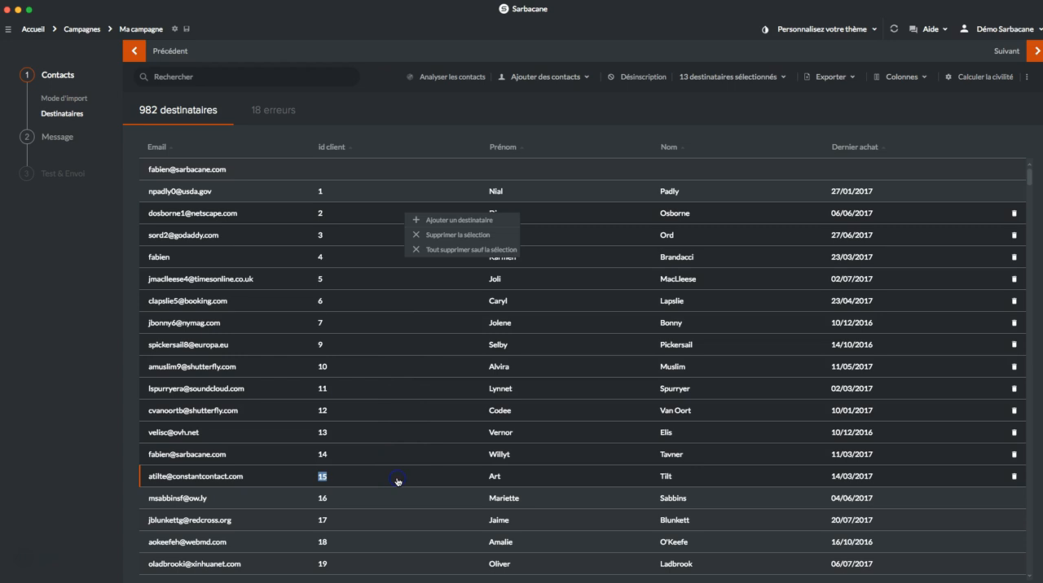
left_click(453, 250)
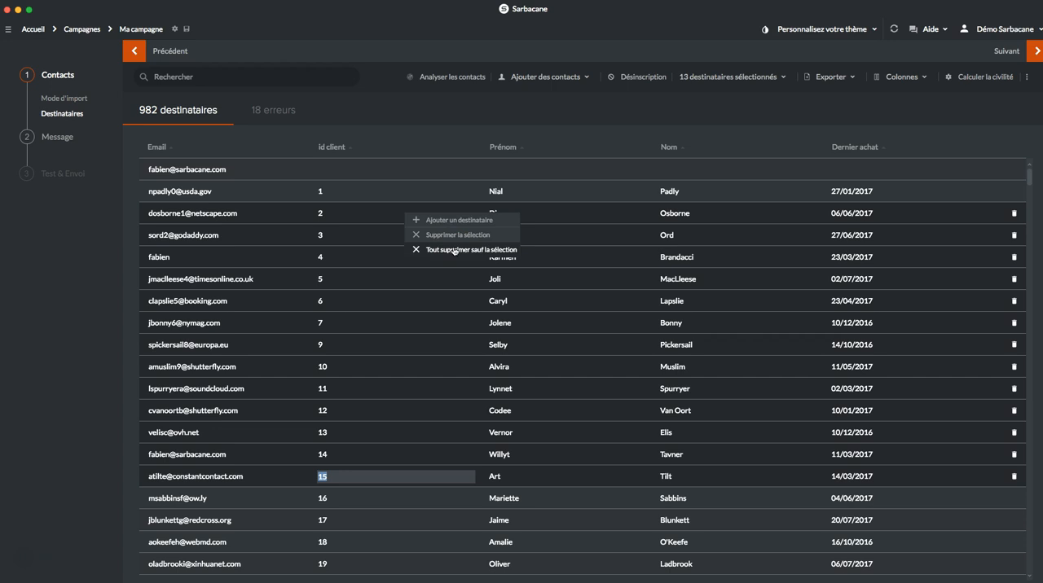
left_click(452, 246)
left_click(753, 79)
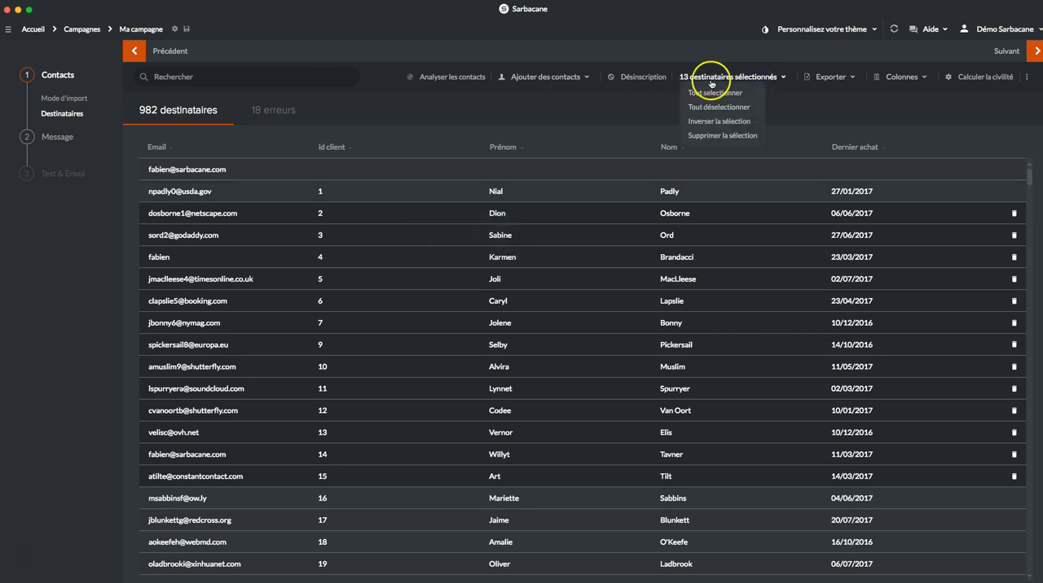
left_click(727, 109)
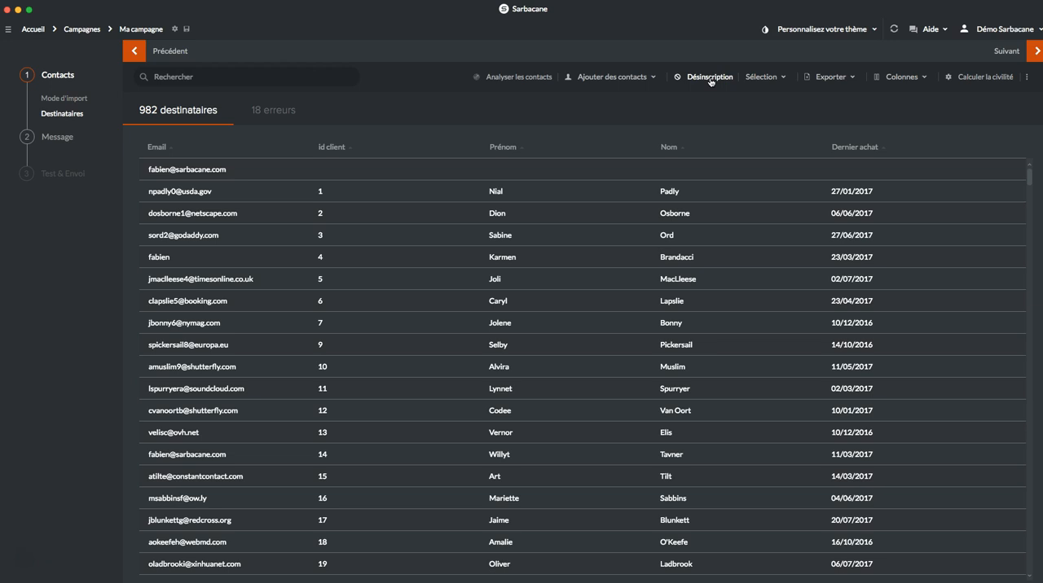
Step: Set the campaign's unsubscribe list to "Communiqués de presse" in place of the default list and validate
left_click(708, 80)
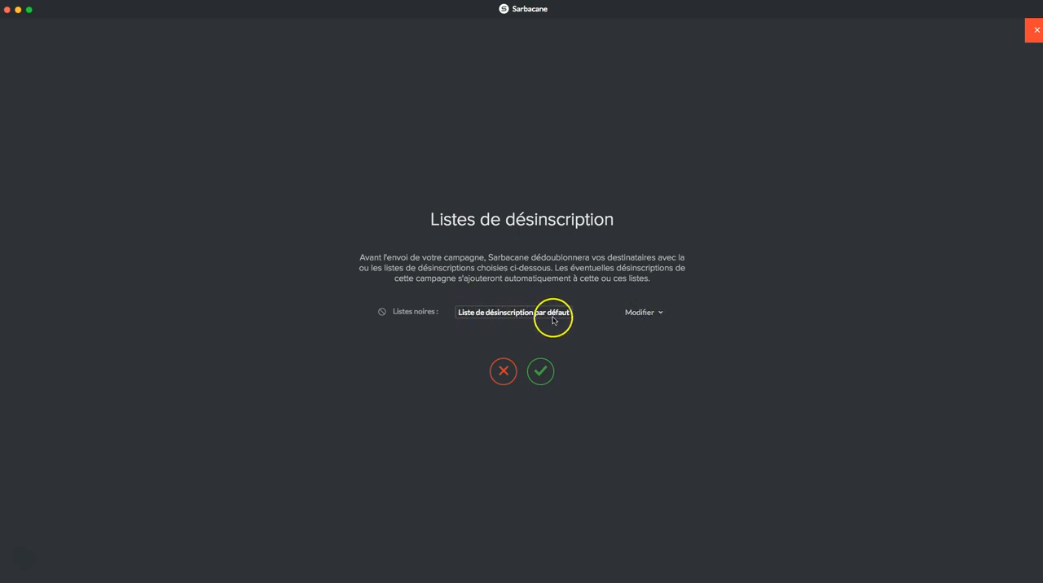
left_click(650, 316)
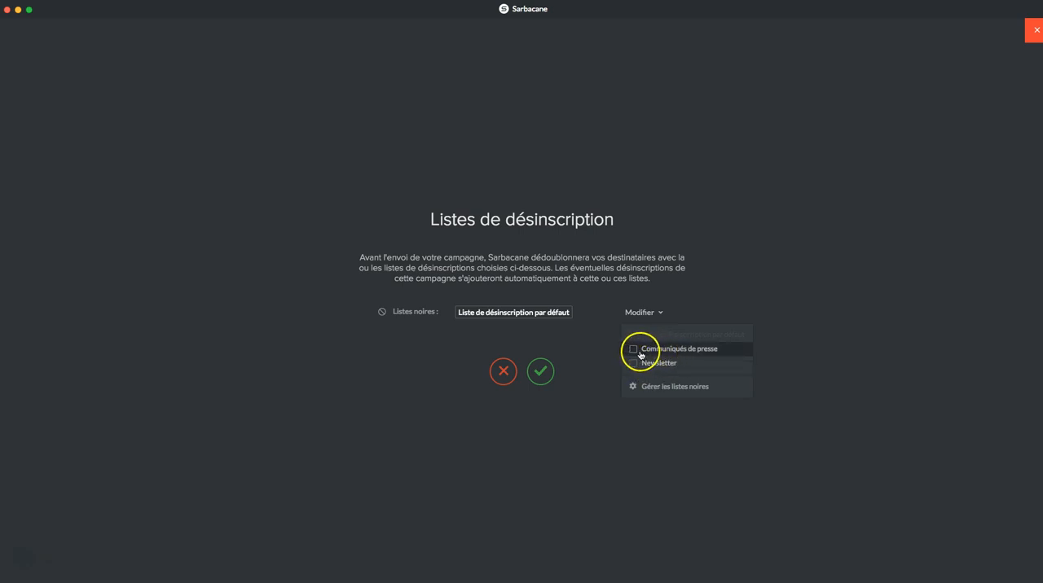
left_click(634, 351)
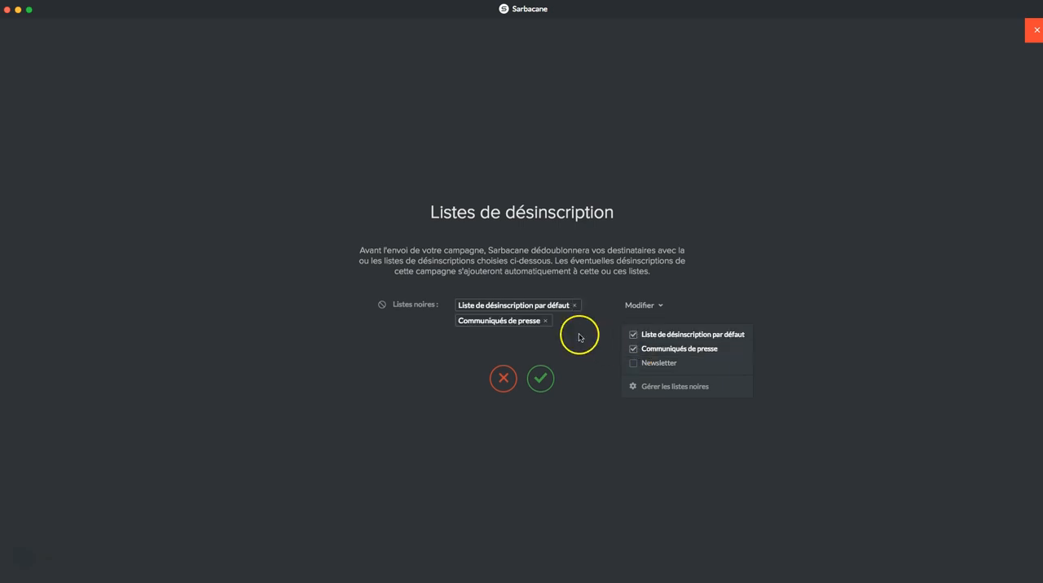
left_click(634, 335)
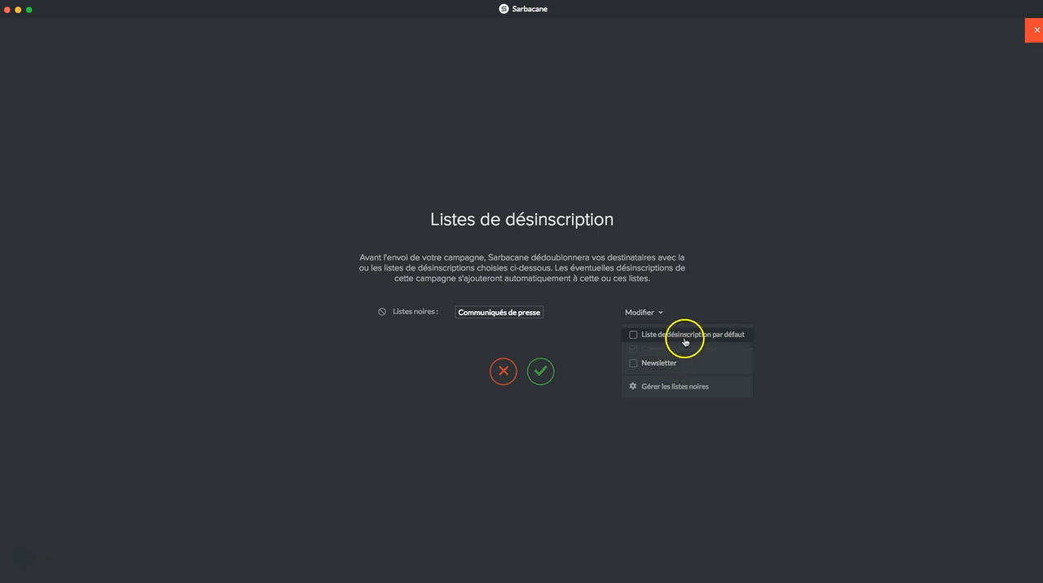
left_click(541, 371)
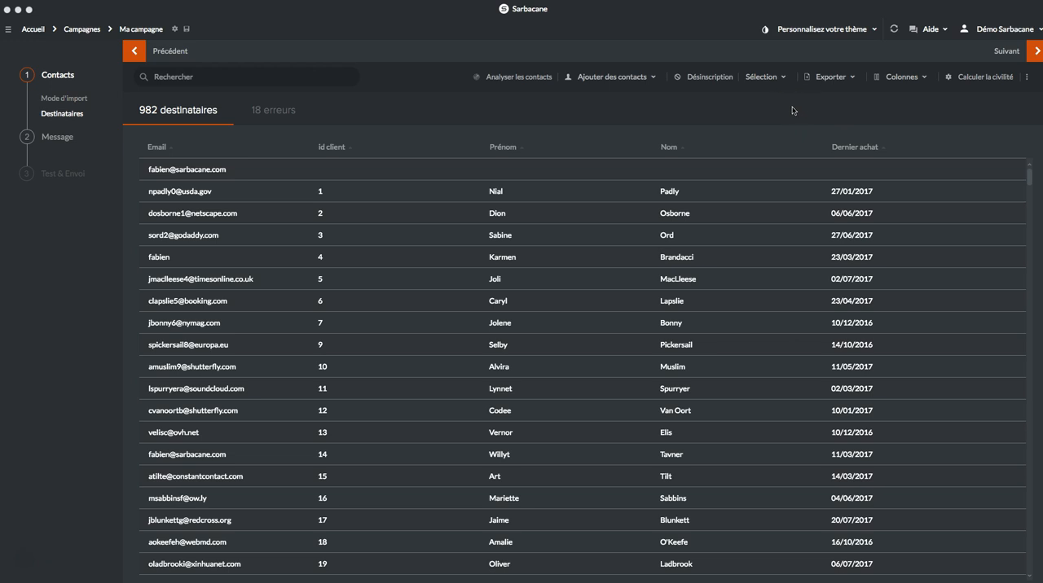
Step: Advance the campaign from the recipients to the message's creation mode stage
left_click(1037, 54)
left_click(1037, 52)
left_click(1037, 53)
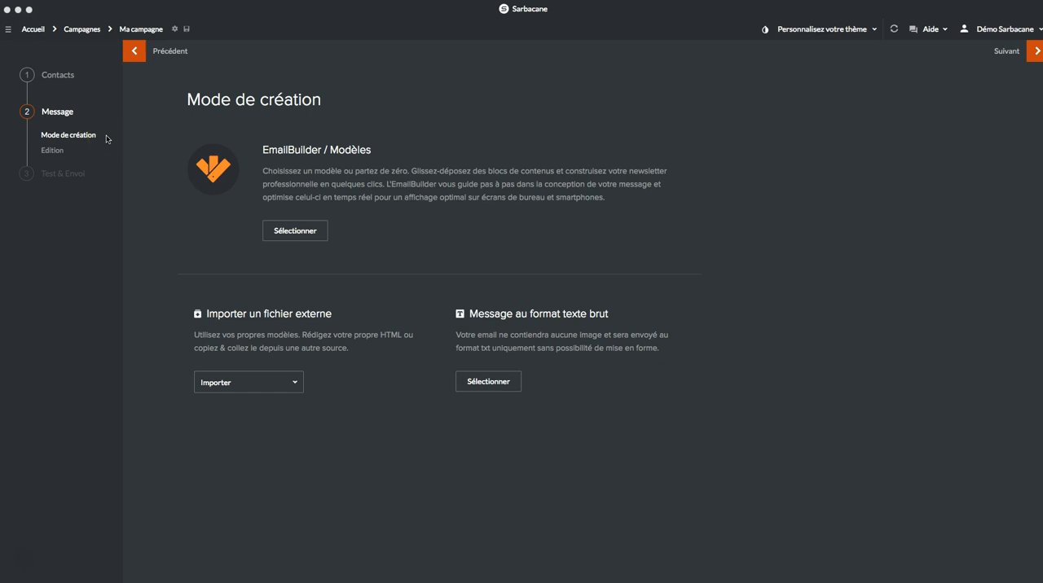
Step: View the available import options for an external message file without choosing one
left_click(156, 127)
left_click(296, 384)
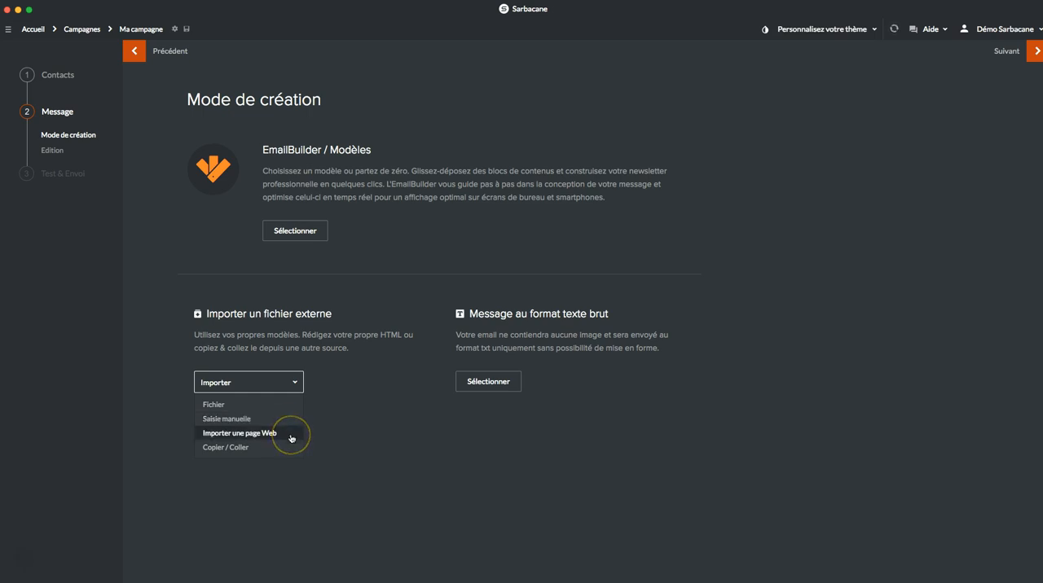
left_click(288, 431)
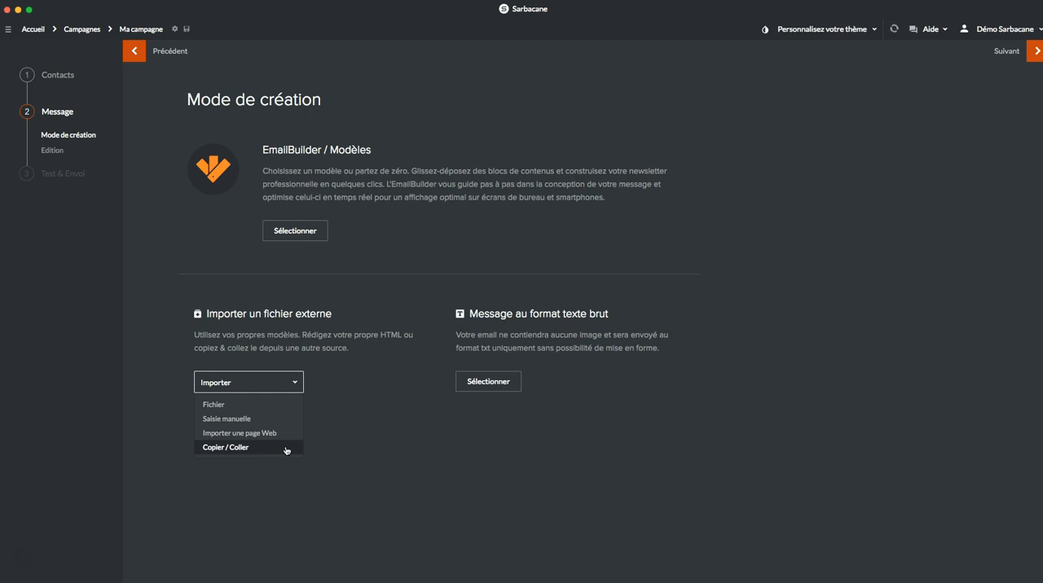
left_click(389, 255)
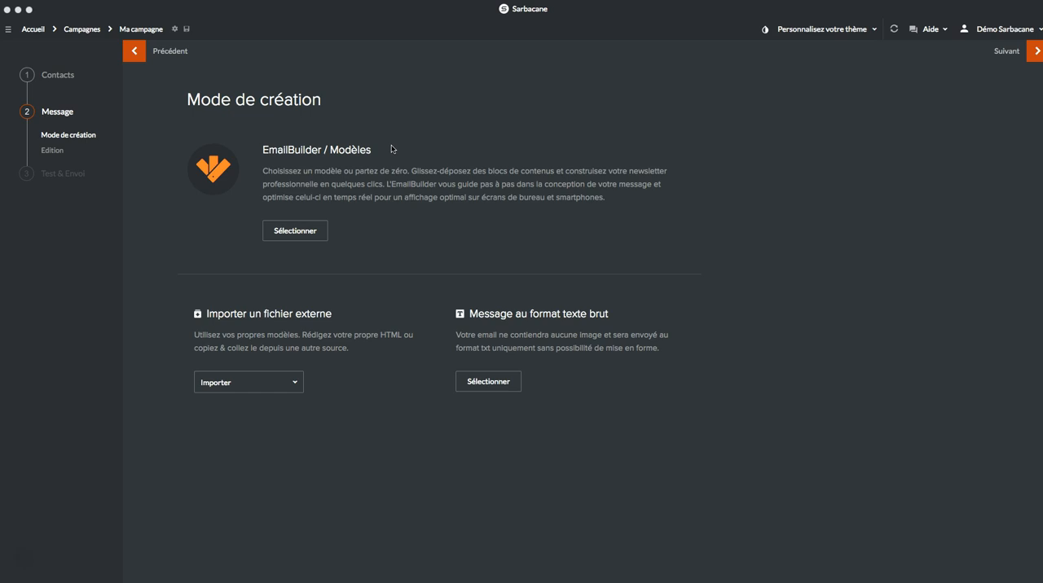
Step: Choose EmailBuilder / Modèles as the message's creation mode
left_click(386, 148)
left_click(302, 233)
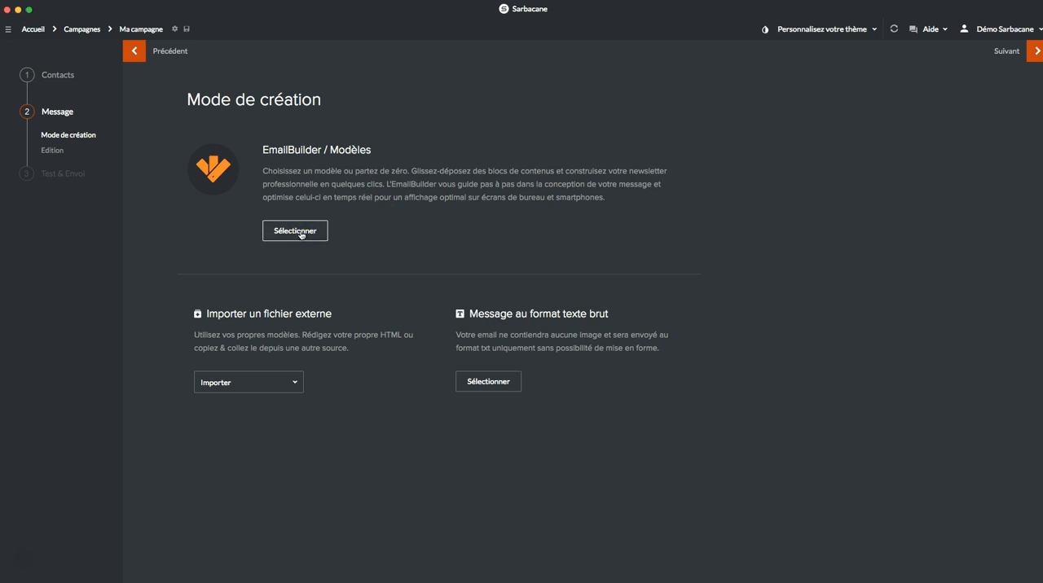
left_click(301, 234)
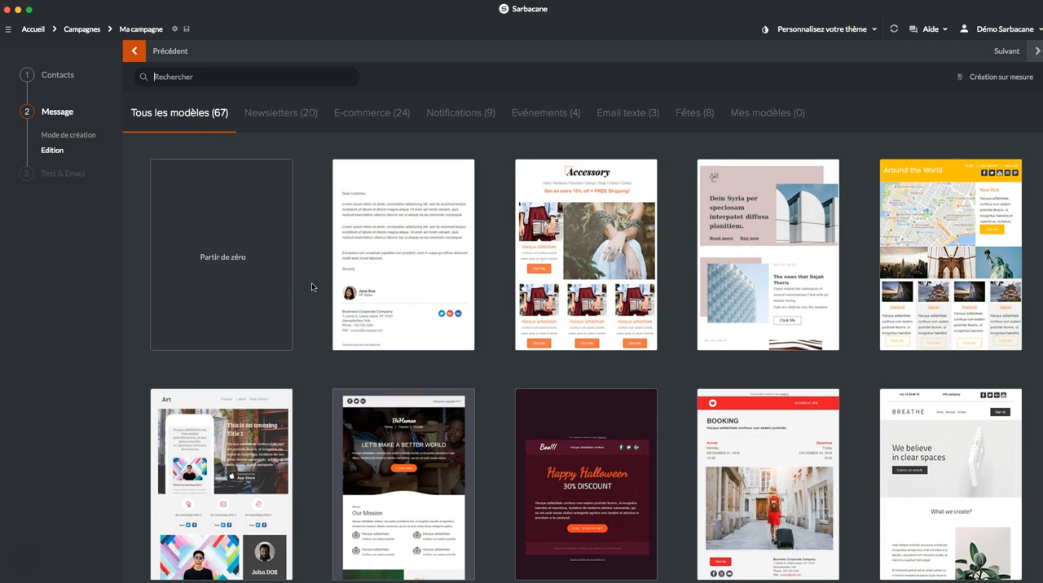
Step: Browse the message templates, including the start-from-scratch option, and select the Bulb template
scroll(312, 287, "down", 5)
scroll(312, 286, "down", 3)
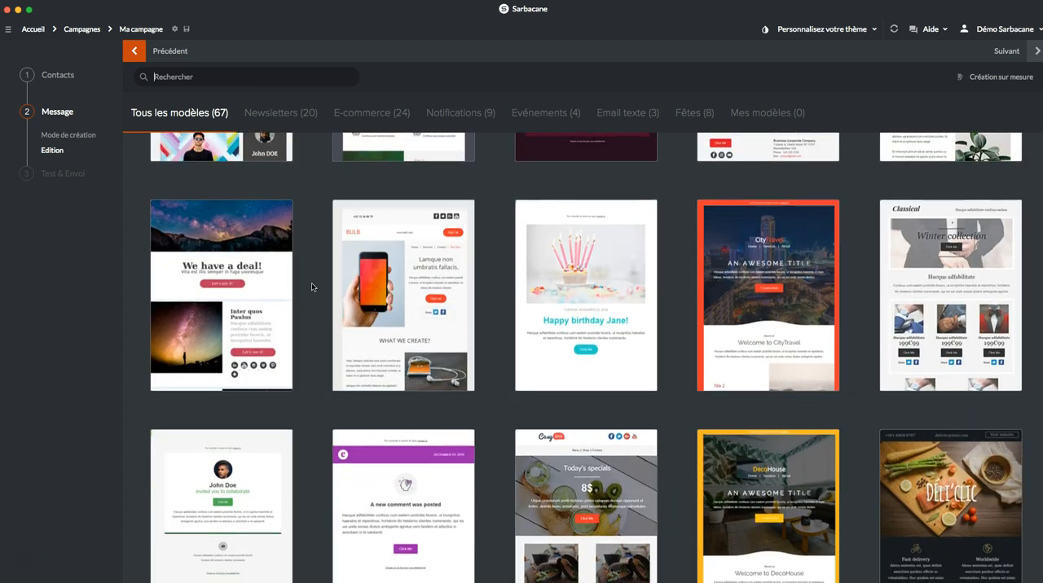
scroll(312, 287, "down", 1)
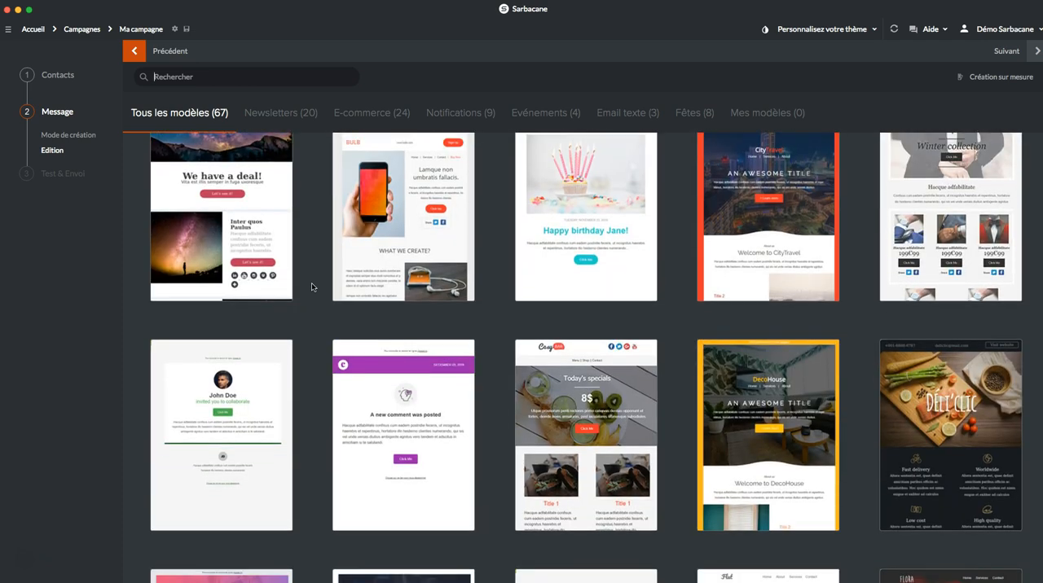
scroll(312, 290, "down", 10)
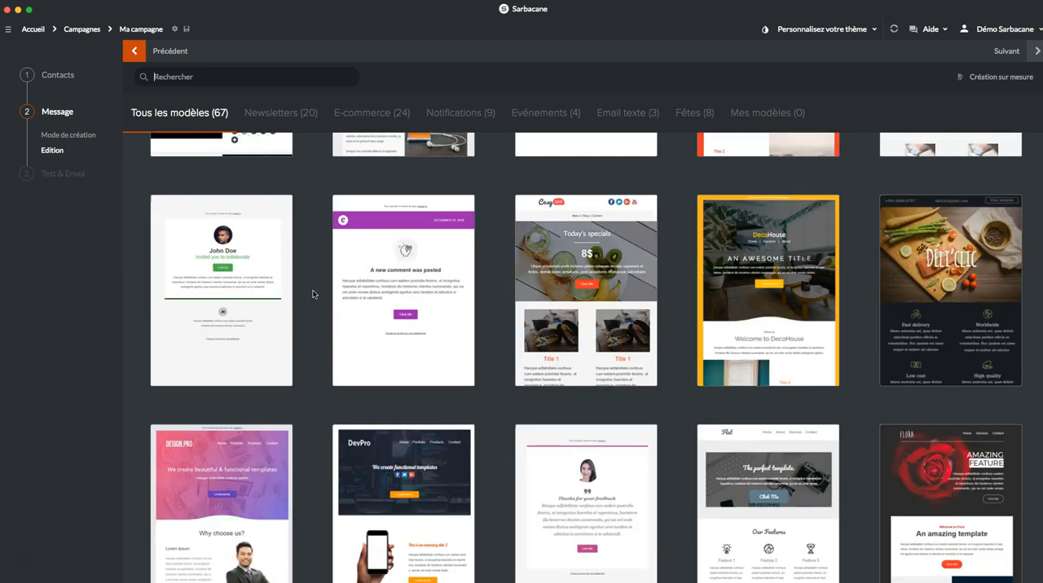
scroll(314, 298, "down", 3)
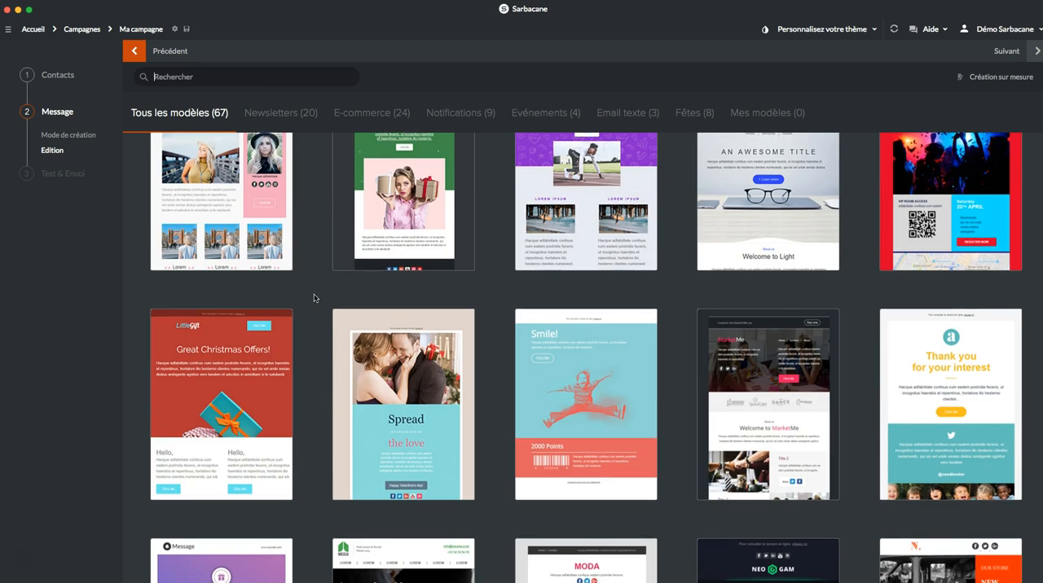
scroll(314, 298, "up", 15)
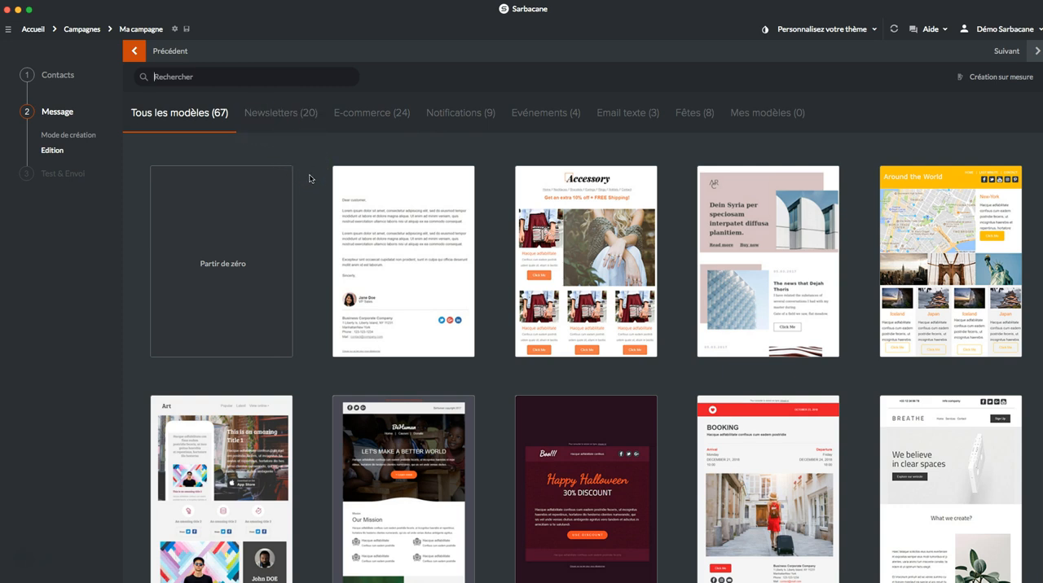
left_click(225, 266)
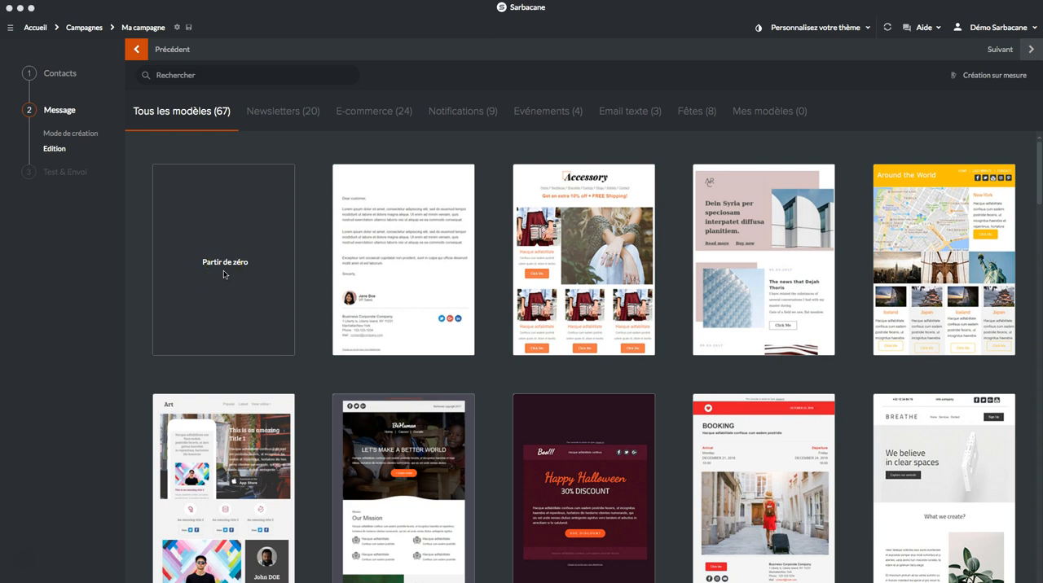
scroll(312, 308, "down", 3)
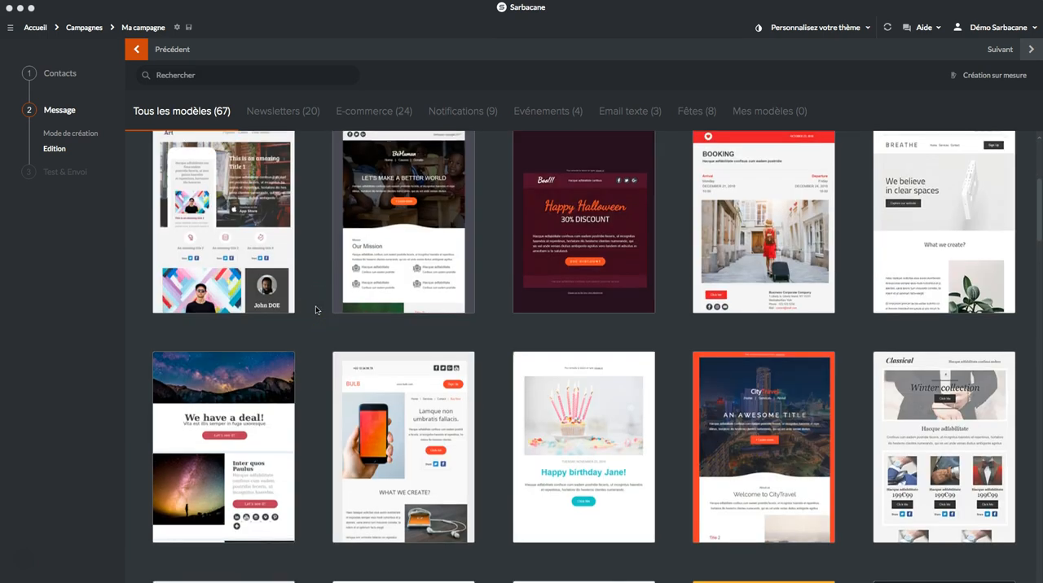
scroll(316, 310, "down", 2)
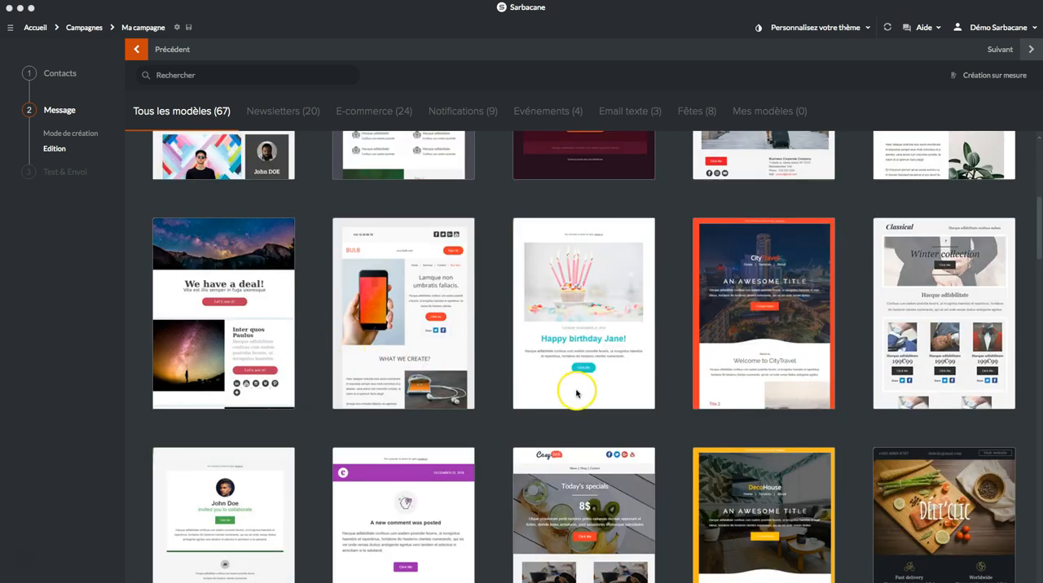
mouse_move(419, 288)
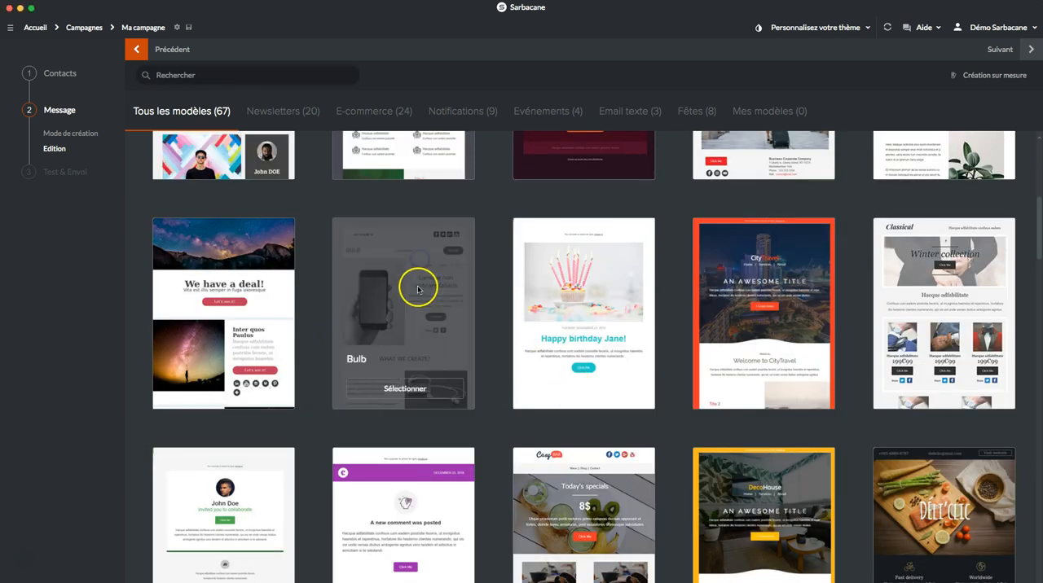
left_click(407, 389)
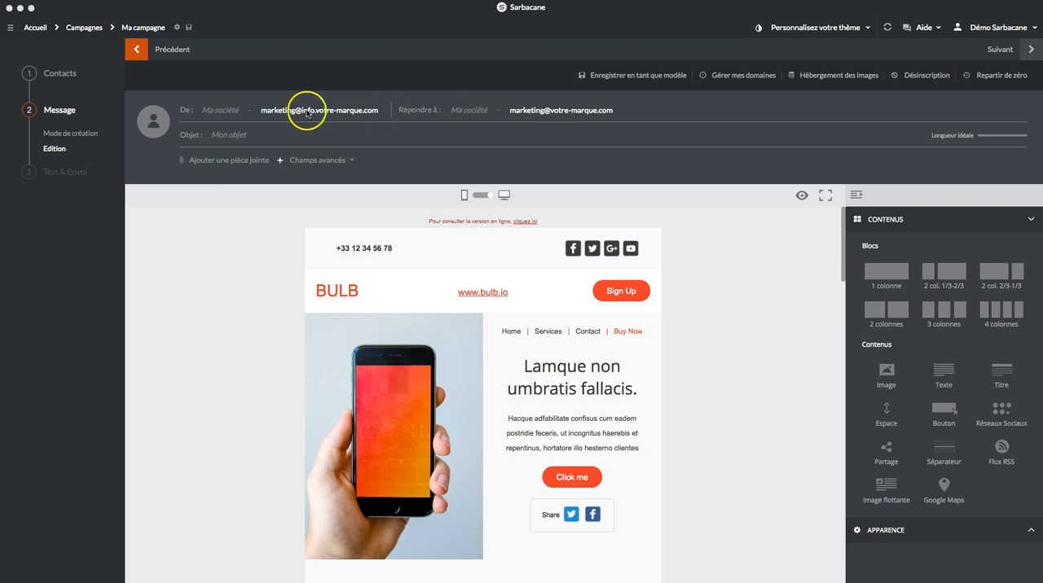
Step: Examine the domain options for the sender's email address without changing the address
left_click(266, 111)
mouse_move(317, 110)
left_mouse_down()
mouse_move(402, 113)
mouse_move(385, 111)
left_mouse_up()
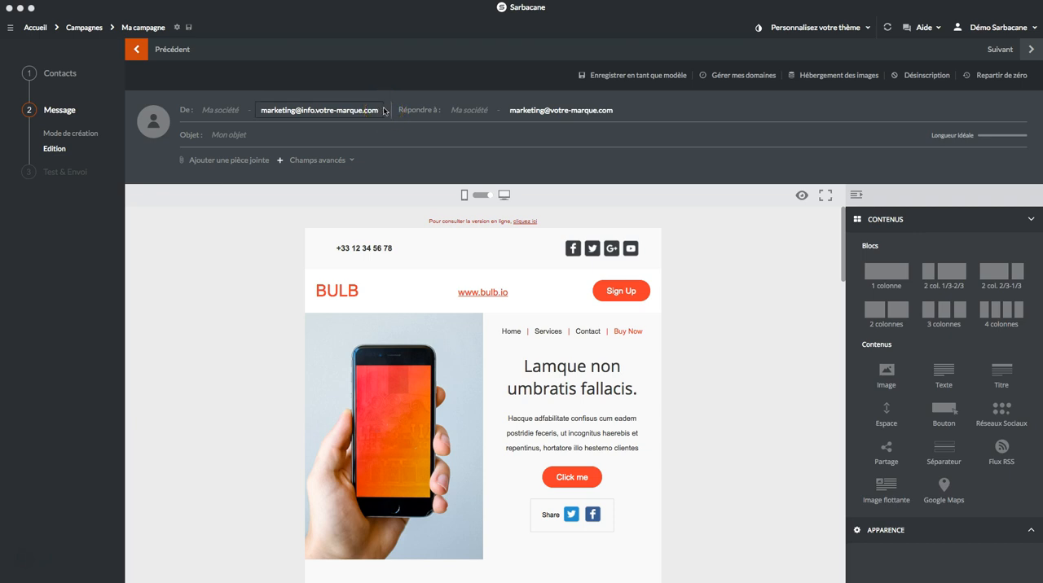
left_click_drag(332, 109, 309, 114)
left_click(308, 114)
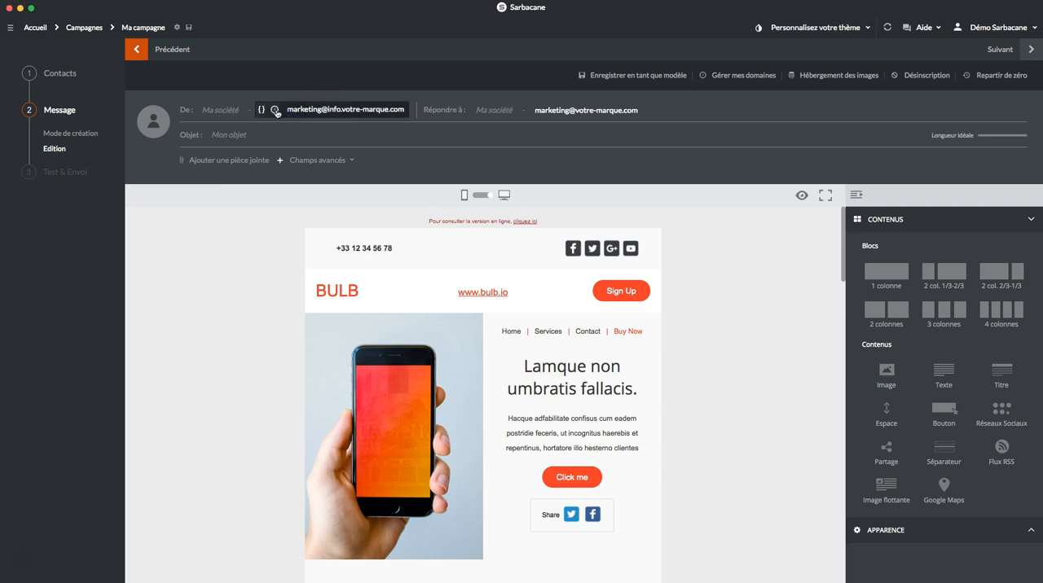
left_click(275, 111)
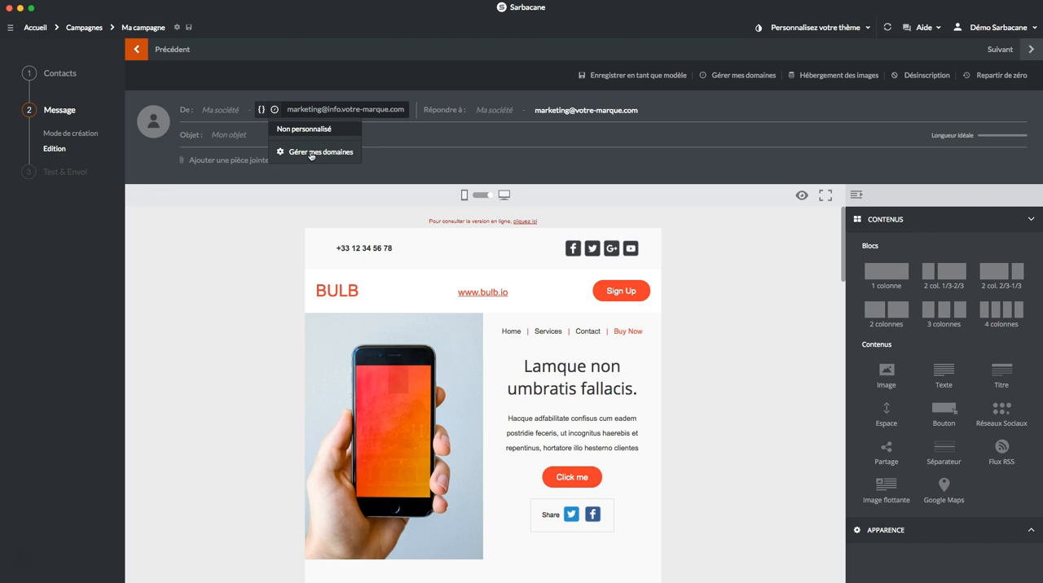
left_click(413, 109)
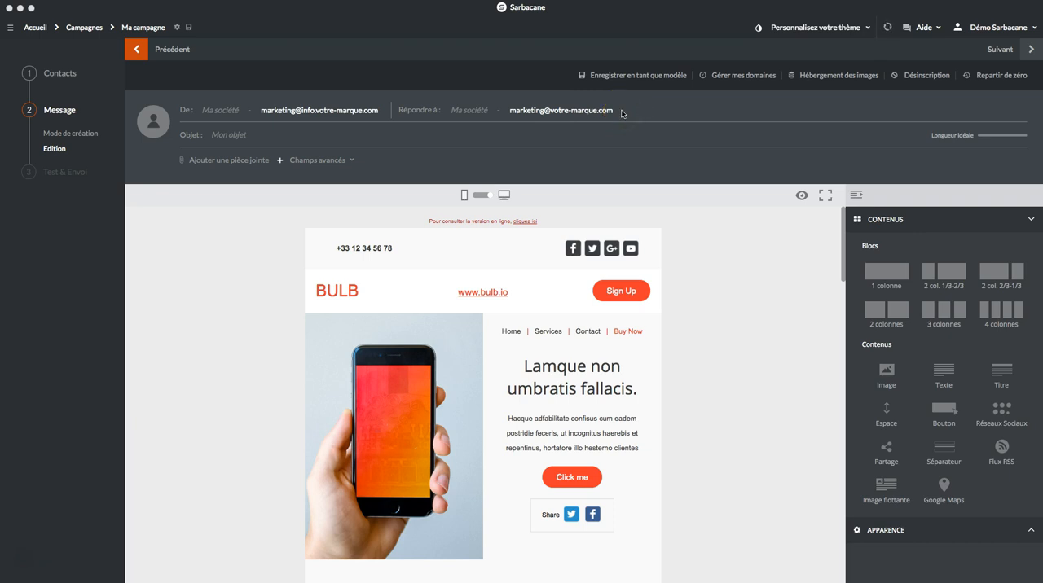
Step: Set the message subject to the Prénom personalization field followed by "vous avez gagné"
left_click(234, 135)
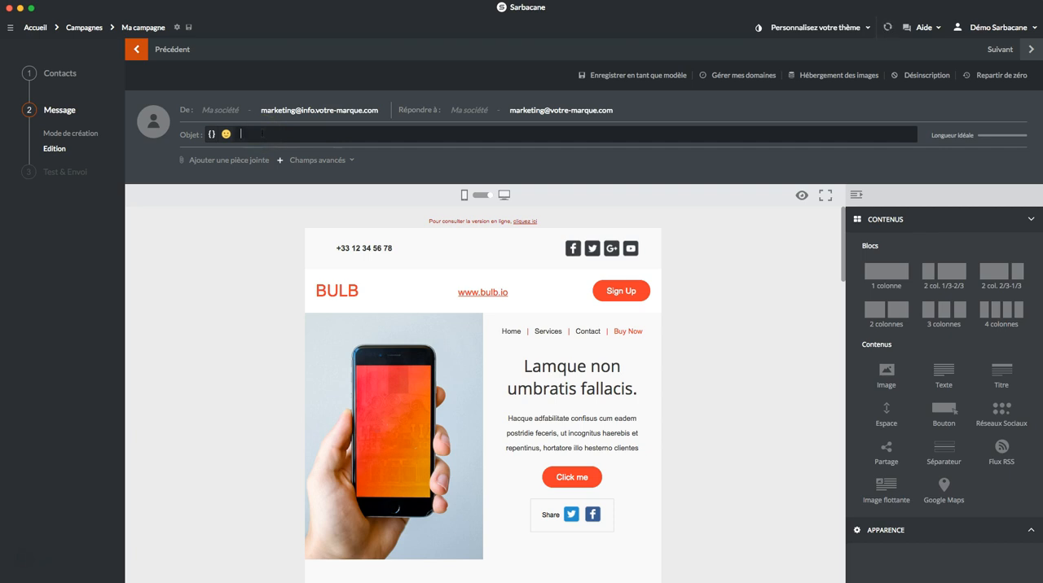
left_click(214, 136)
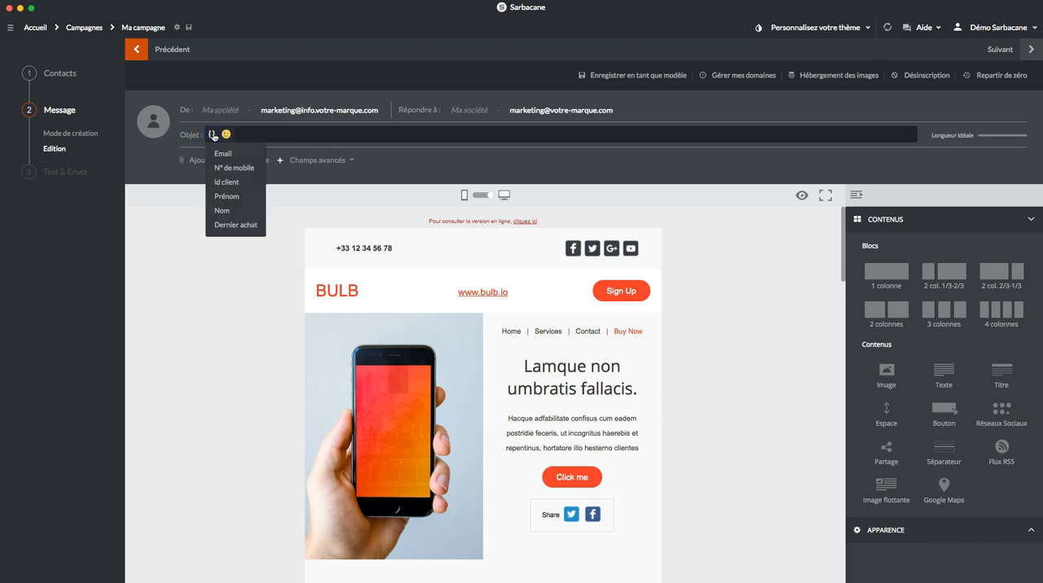
left_click(242, 200)
left_click(445, 139)
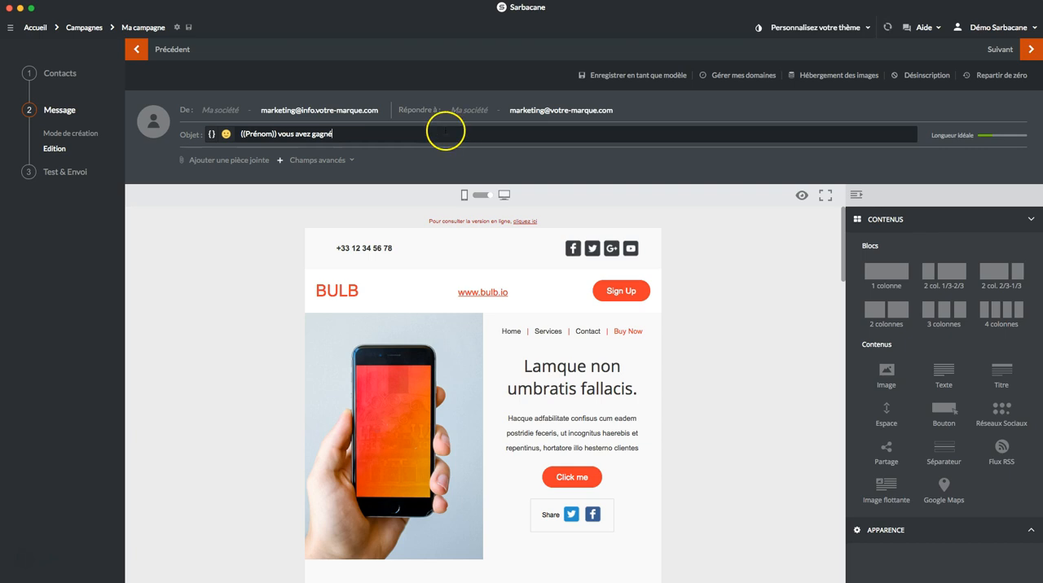
left_click(290, 197)
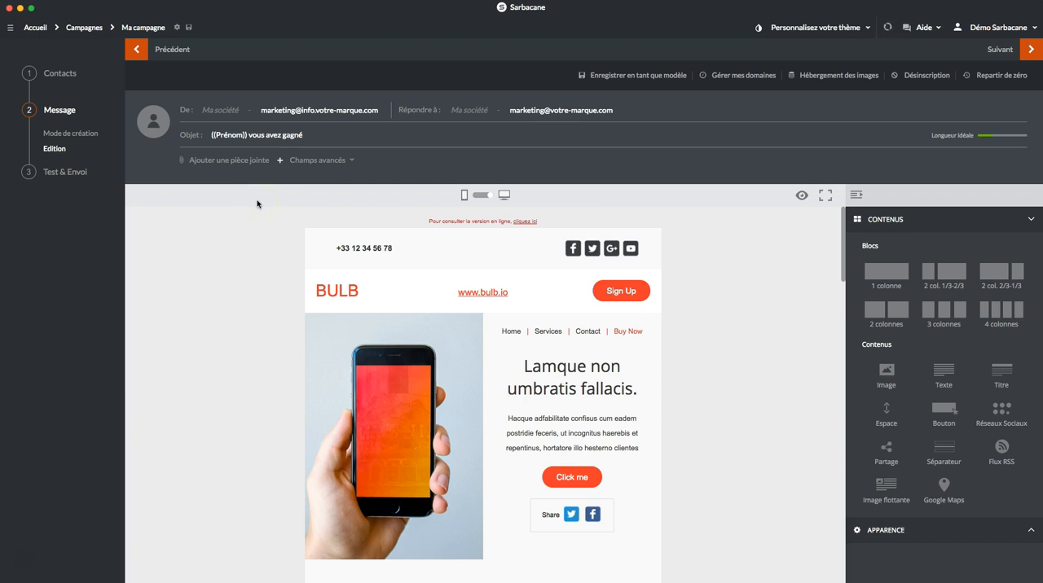
Step: View the optional advanced fields available for the message header, then close the list
left_click(350, 162)
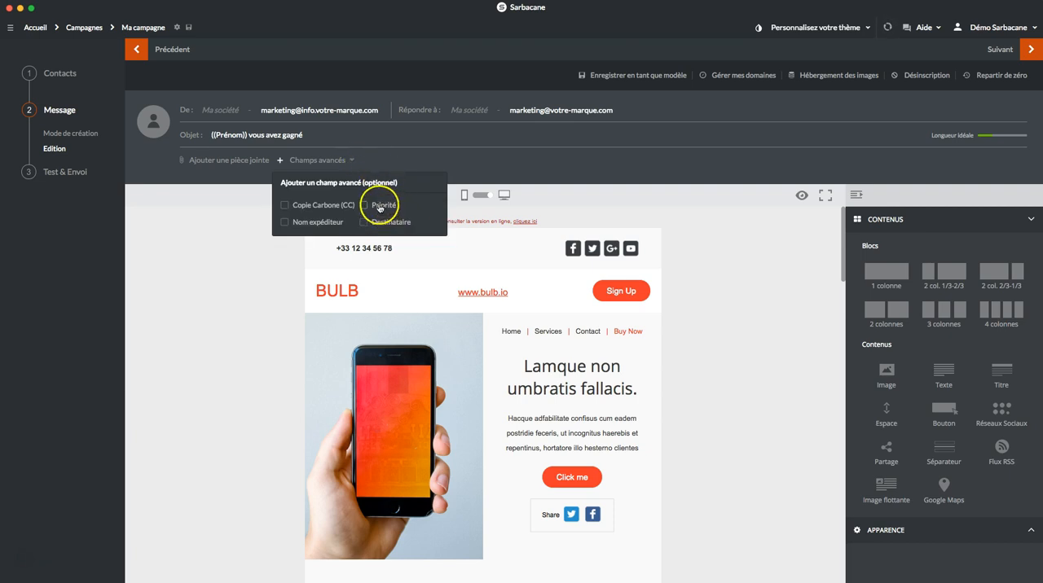
left_click(207, 214)
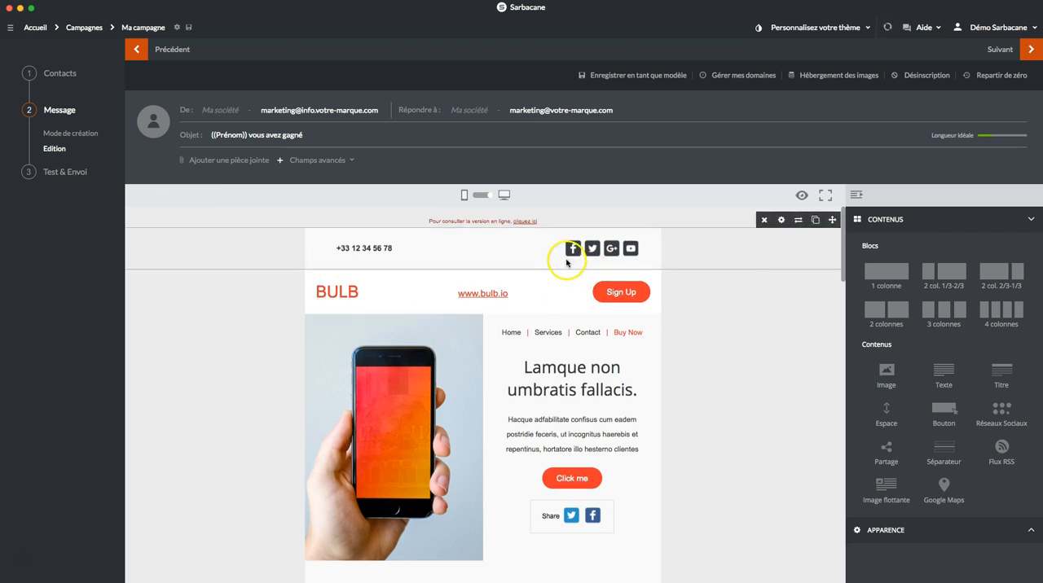
Step: Examine the message in mobile display and in the separate preview window, returning to the desktop editing view
left_click(481, 196)
scroll(496, 502, "down", 1)
scroll(495, 501, "down", 10)
scroll(515, 468, "down", 10)
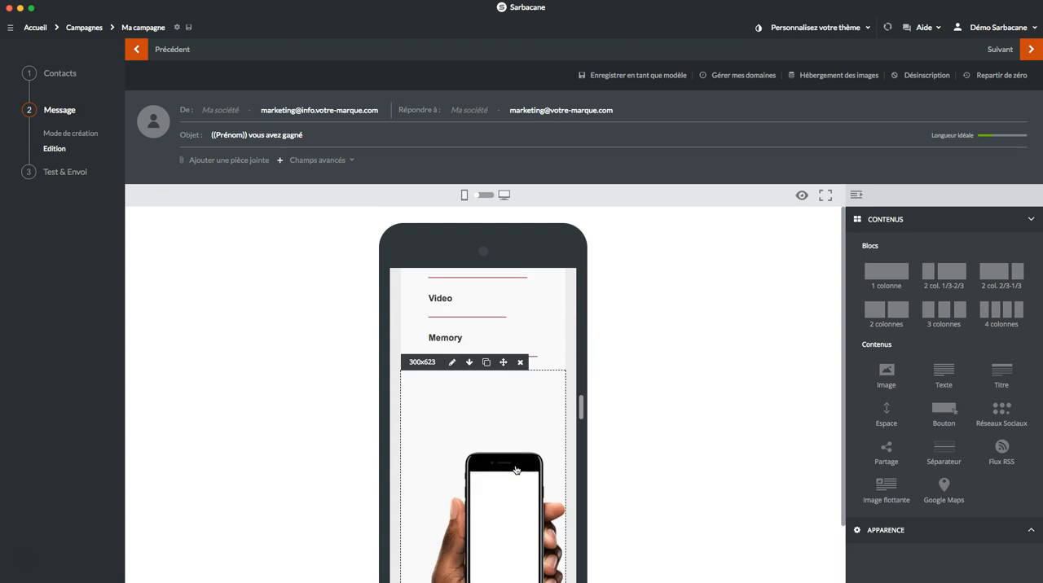
scroll(515, 468, "up", 20)
left_click(487, 197)
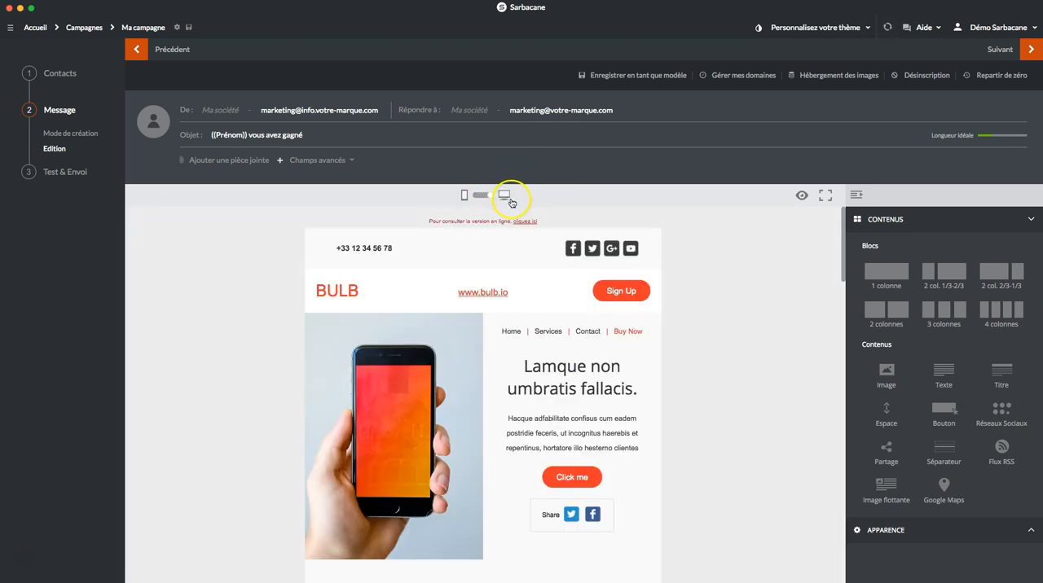
left_click(799, 194)
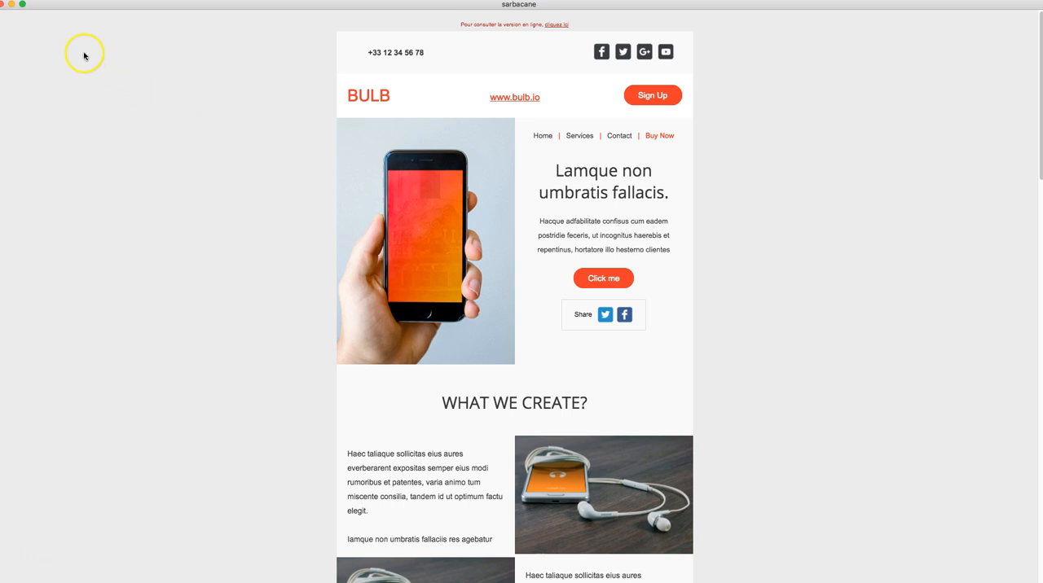
left_click(4, 5)
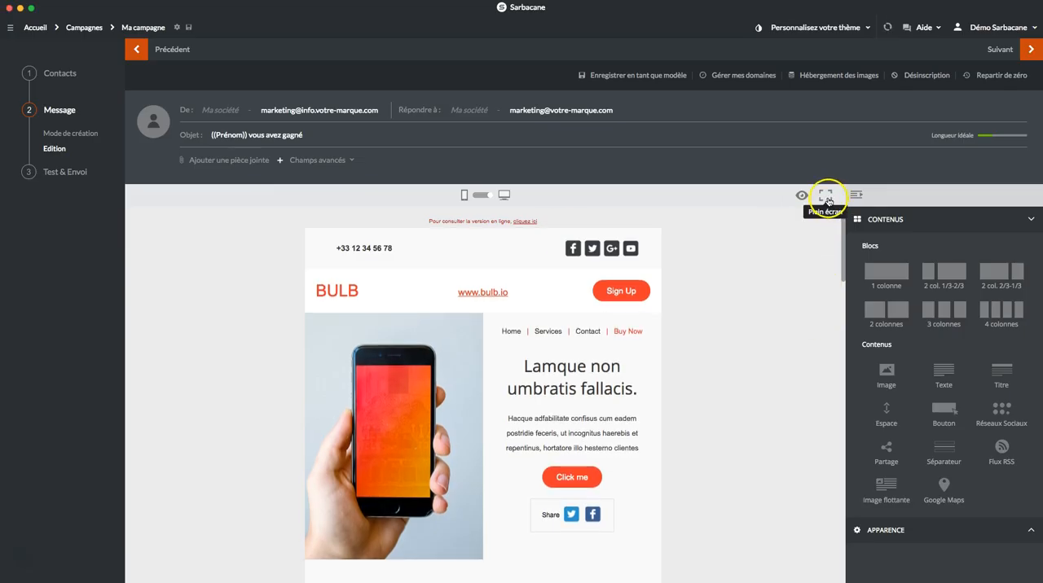
Step: Show the editor full screen and restore it, then hide the Contenus panel and show it again
left_click(826, 200)
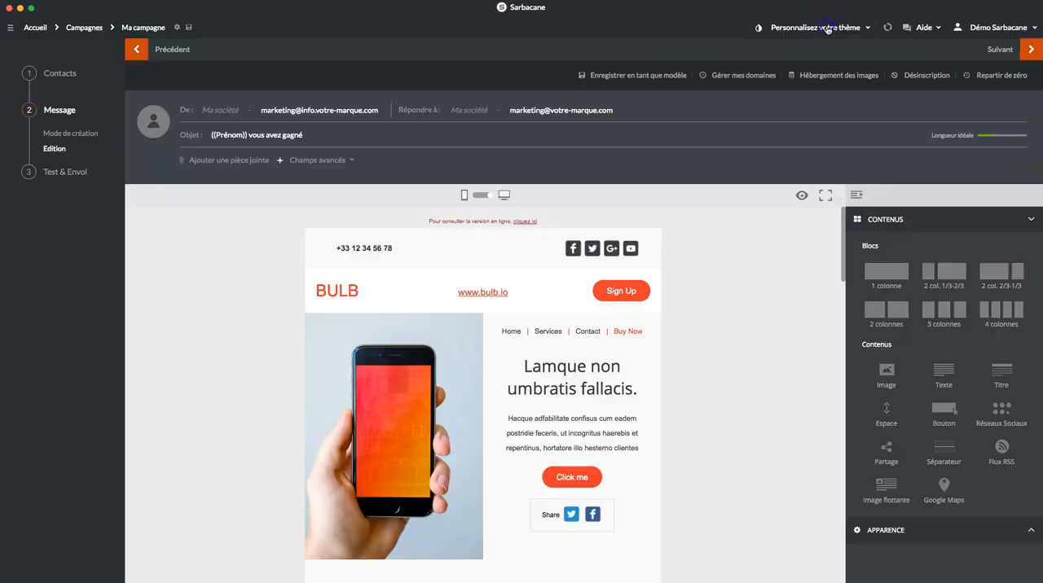
left_click(826, 30)
left_click(857, 196)
left_click(1032, 198)
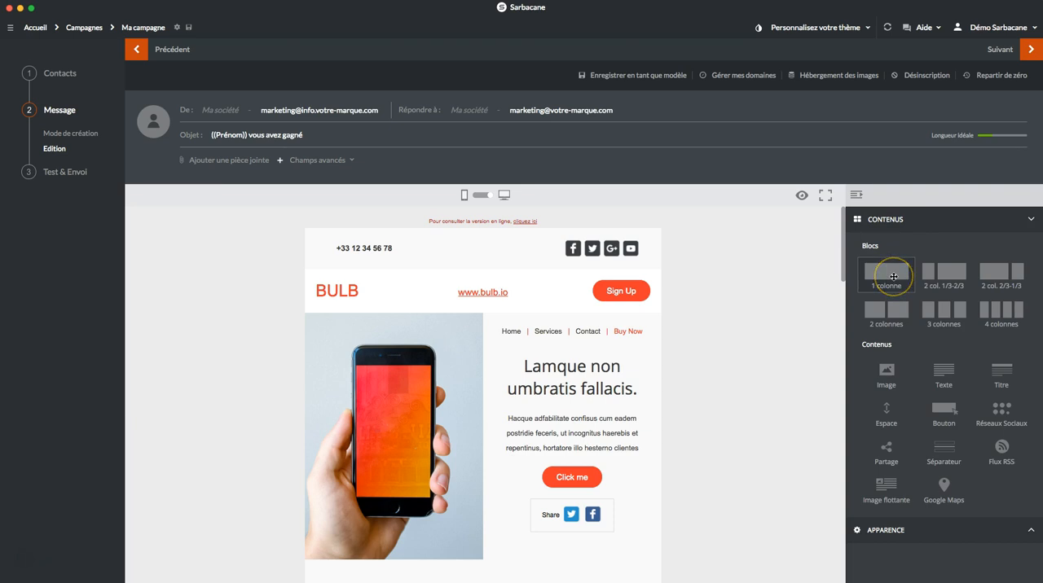
Step: Insert a two-column block beneath the BULB header row, with an image in the left column and a text content in the right
left_click(889, 269)
left_click_drag(885, 309, 478, 324)
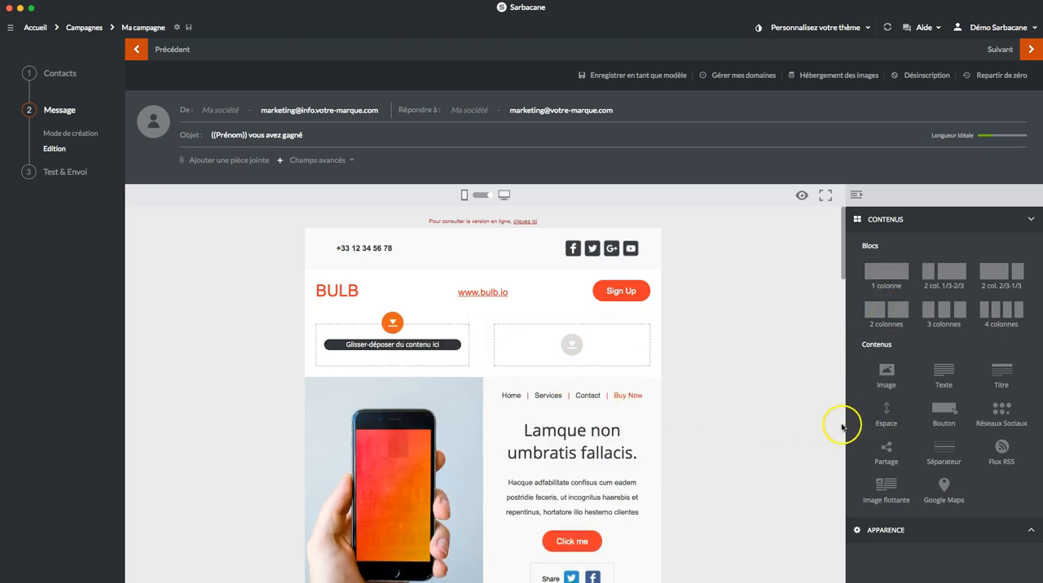
left_click_drag(885, 371, 380, 348)
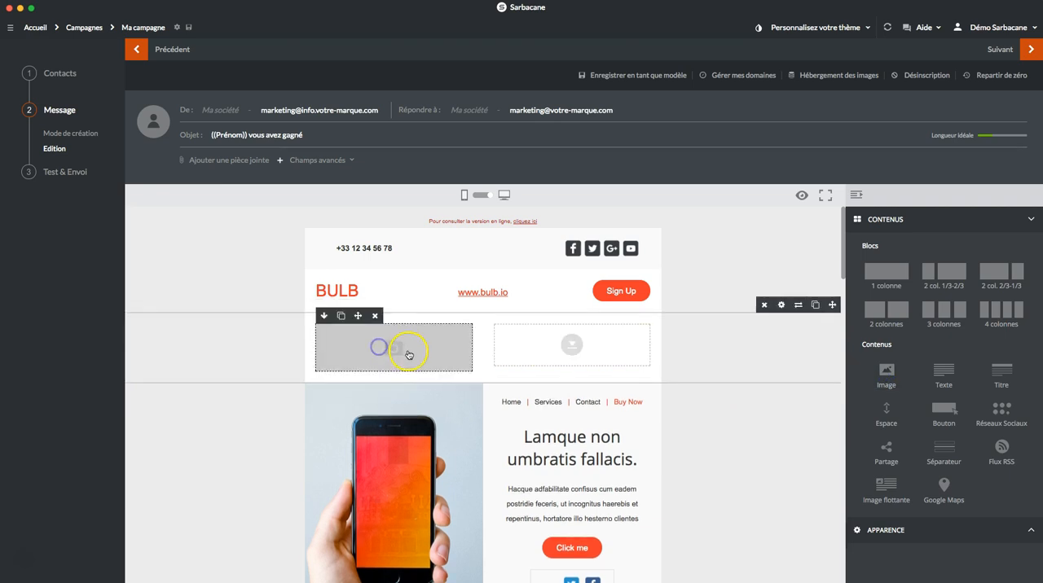
left_click_drag(943, 373, 565, 345)
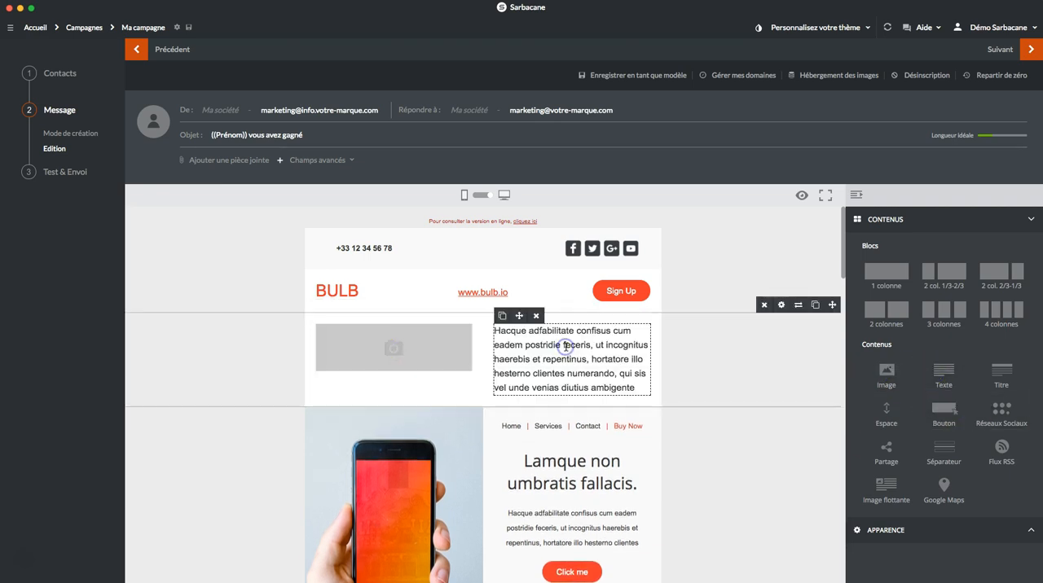
Step: Format the word "feceris" in the right column's text as bold and green (#4fb67b)
left_click(565, 347)
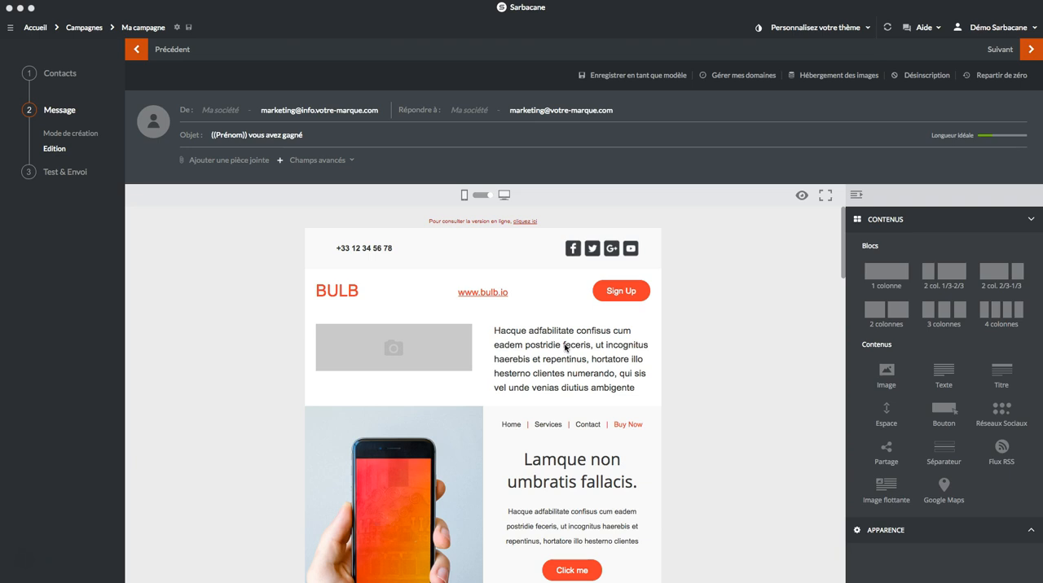
left_click(566, 346)
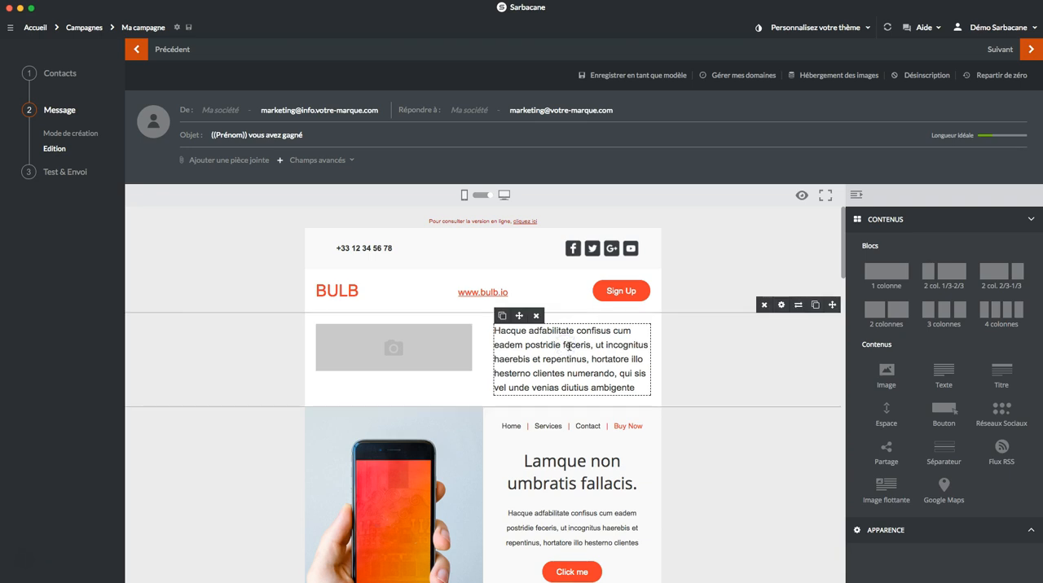
left_click_drag(592, 346, 559, 345)
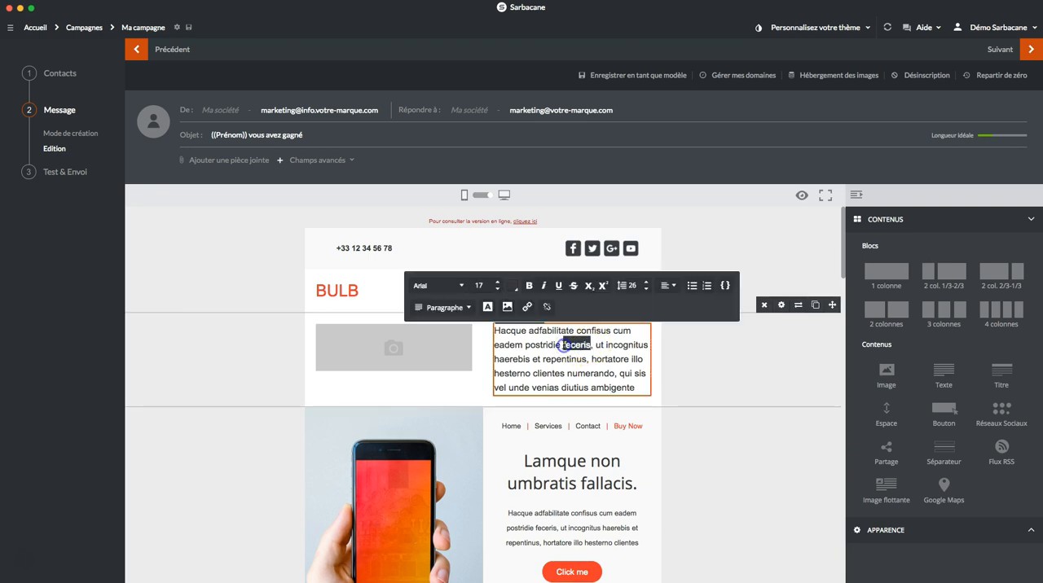
left_click(529, 285)
left_click(517, 285)
left_click_drag(551, 300, 563, 302)
left_click(599, 226)
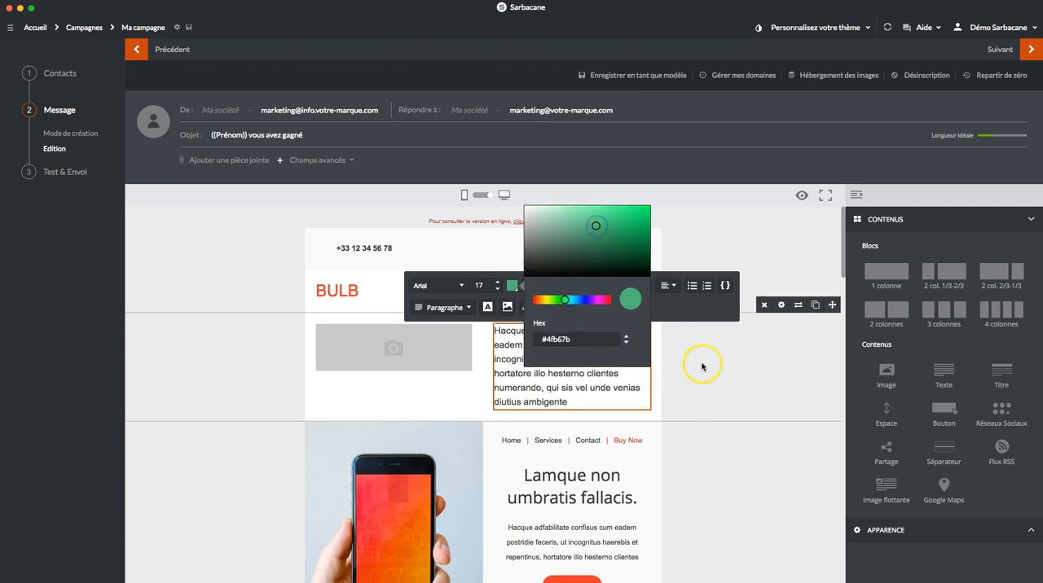
left_click(676, 307)
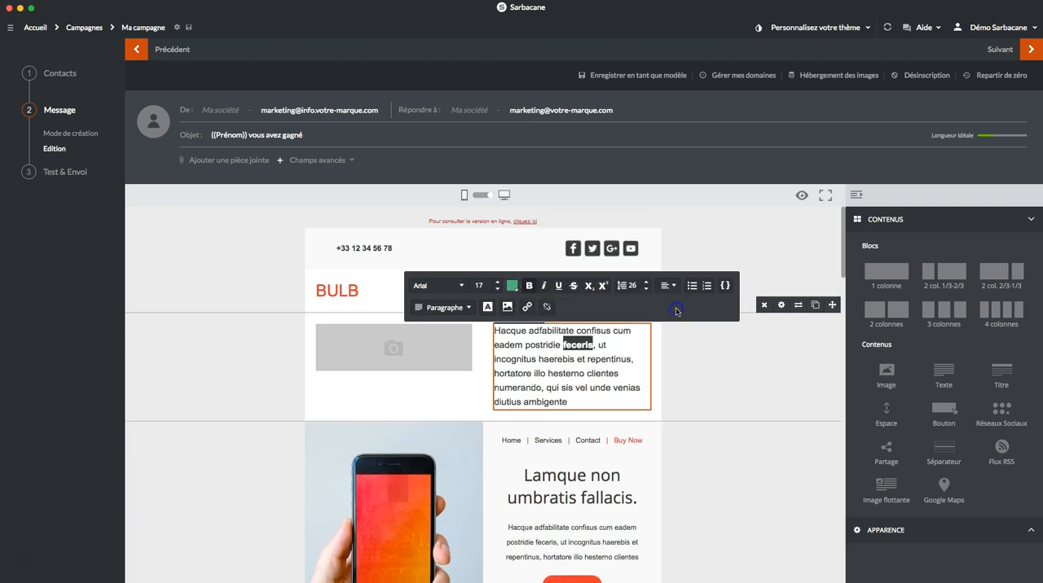
Step: Set the word "feceris" to font size 24 in the Verdana font
left_click(499, 283)
left_click(499, 283)
left_click(498, 283)
left_click(498, 284)
left_click(498, 284)
left_click(499, 284)
left_click(461, 286)
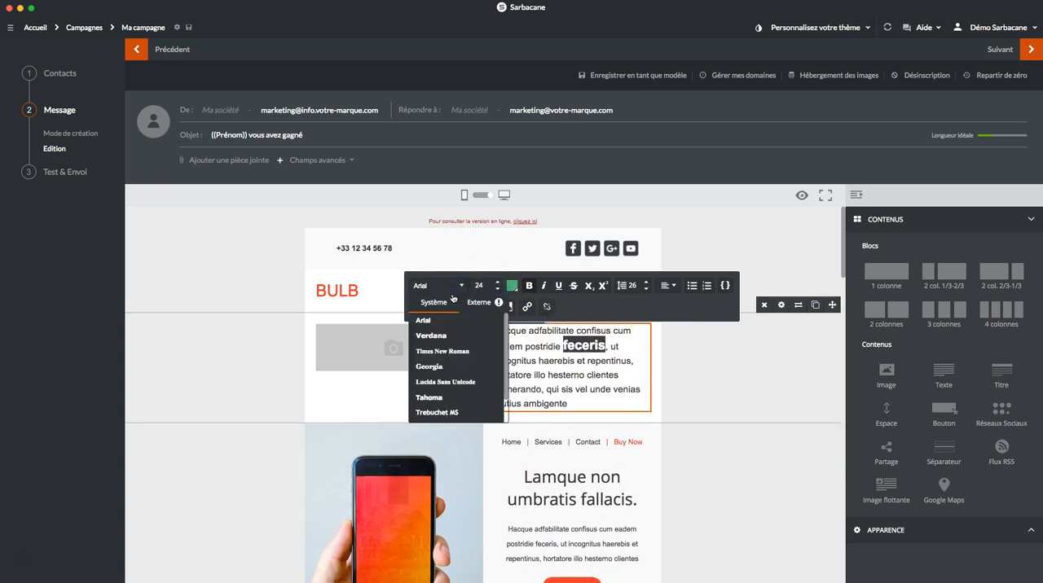
left_click(444, 340)
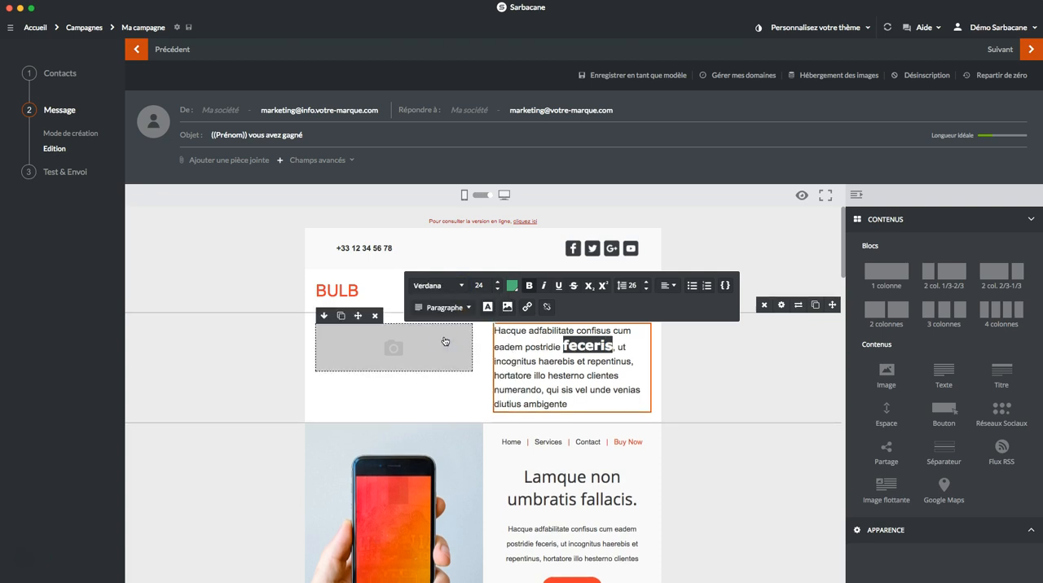
Step: Replace the first word of the right column's text with "qsdsdfsdf" and leave text editing
left_click(508, 336)
left_click(515, 330)
left_click_drag(526, 333, 497, 330)
type("qsdsdfsdf")
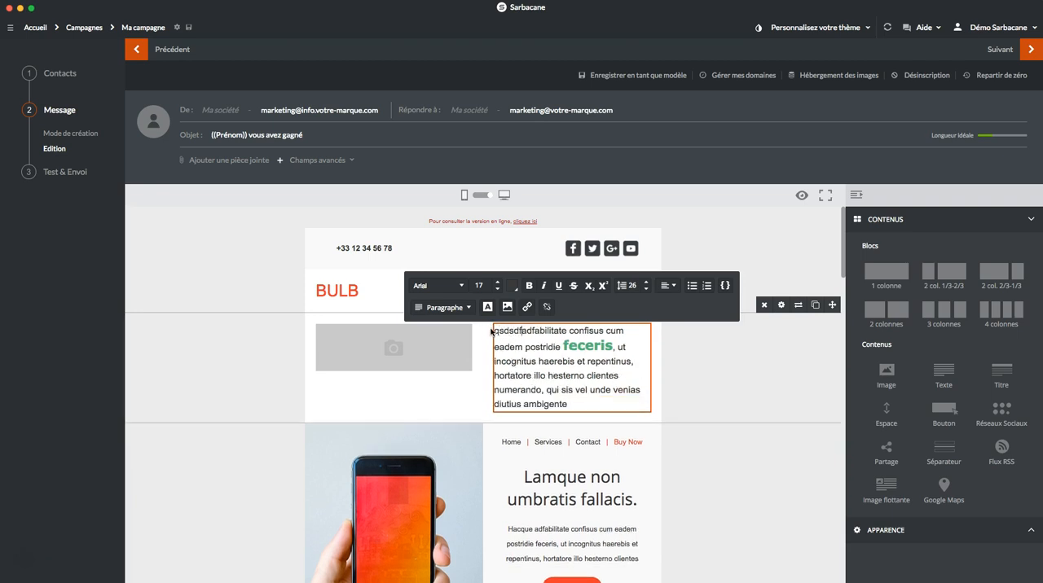
left_click(482, 369)
mouse_move(393, 338)
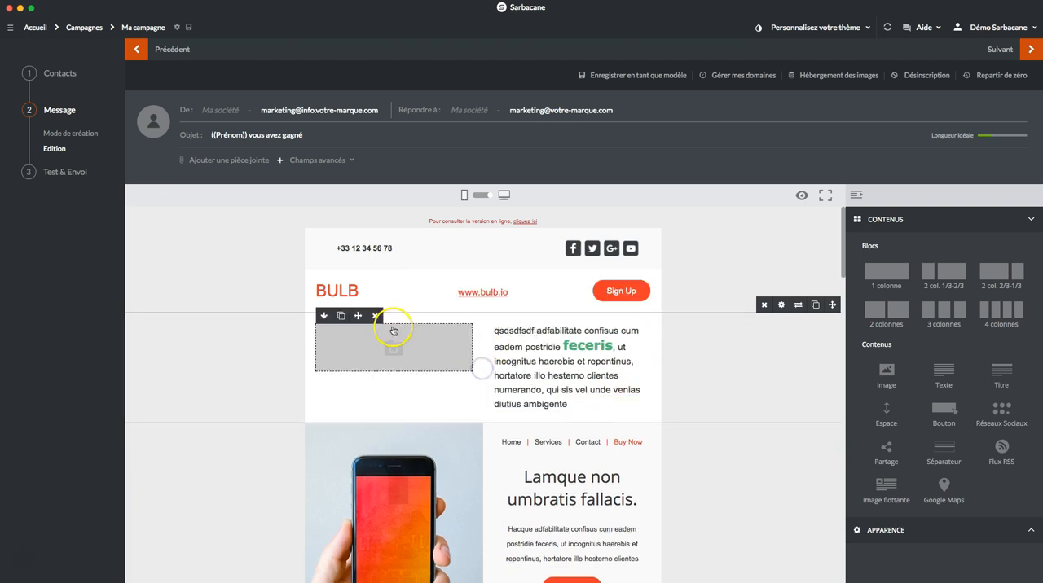
left_click(325, 318)
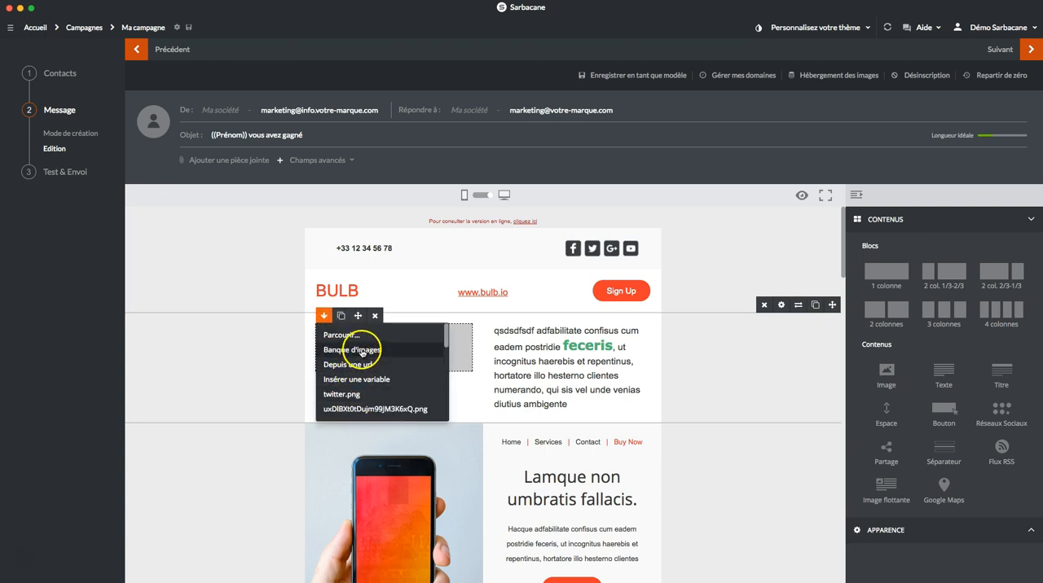
left_click(355, 336)
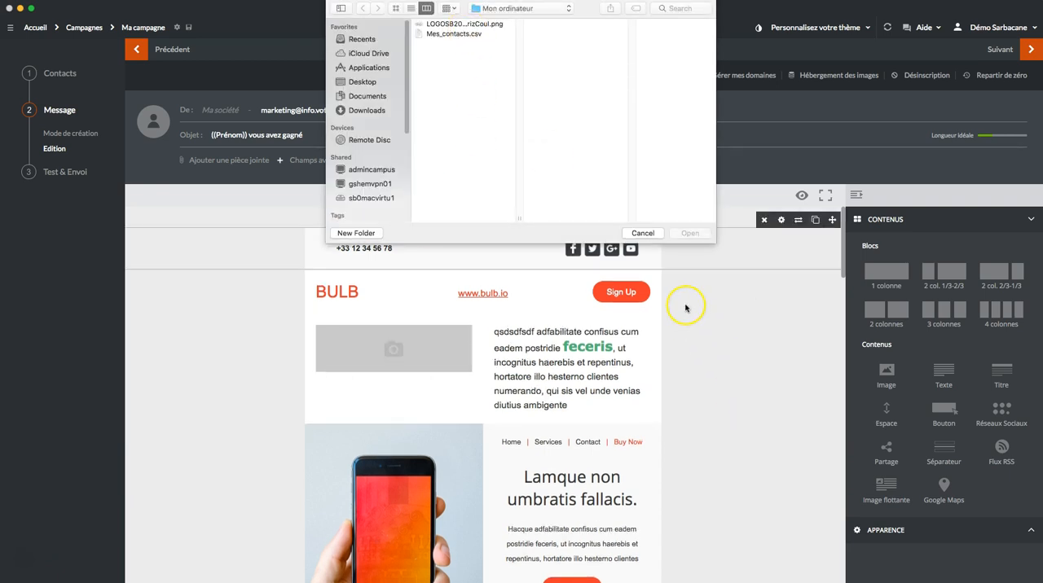
left_click(643, 233)
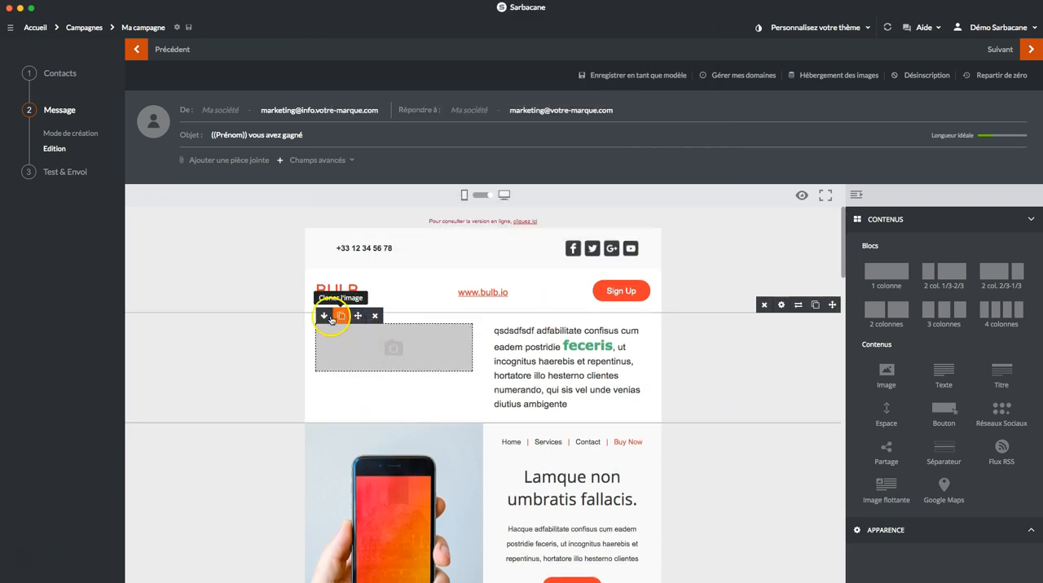
Step: Fill the left column's image placeholder with the couple-at-the-Eiffel-Tower photo from the Getty image bank's societe-personnes category
left_click(323, 315)
left_click(351, 350)
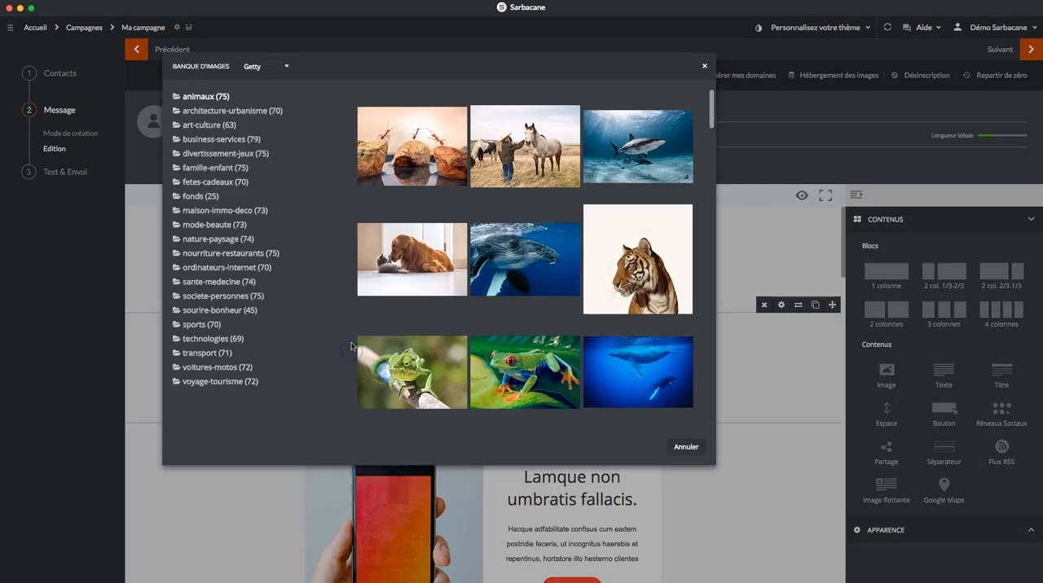
left_click(226, 298)
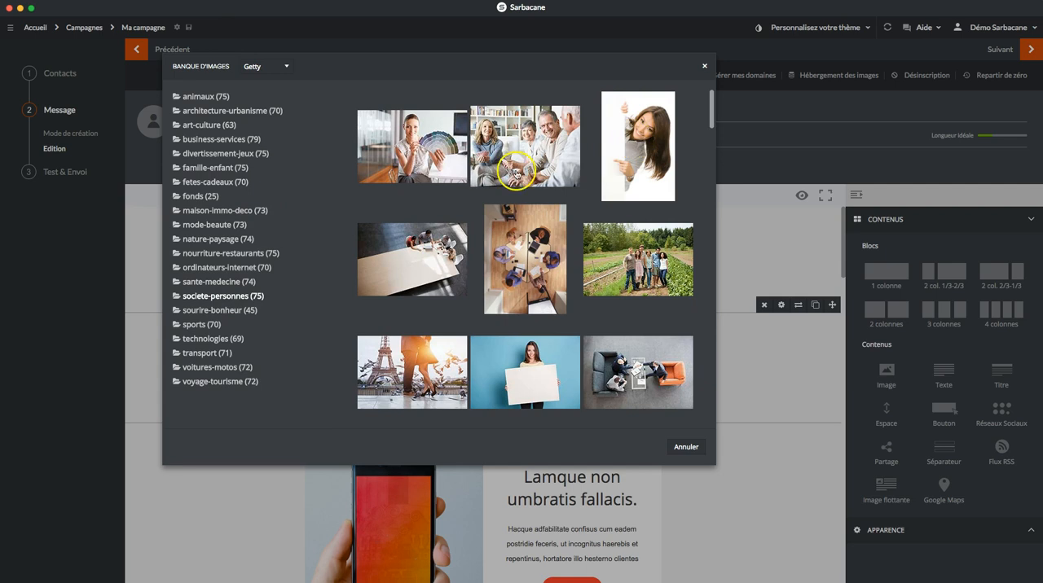
left_click(416, 377)
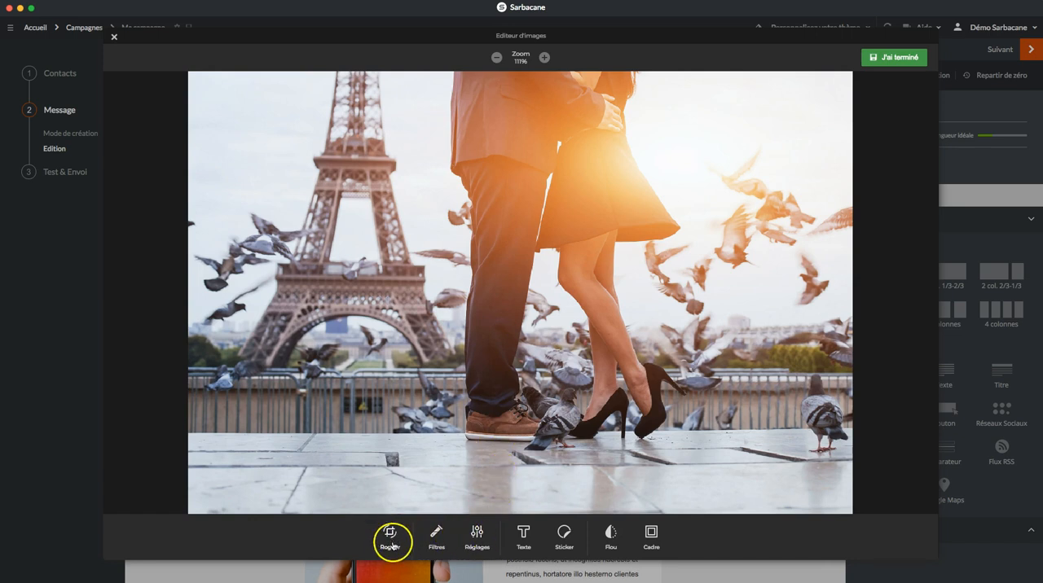
Step: Raise the Eiffel Tower photo's contrast to +21% in the image editor and save the retouched image
left_click(478, 536)
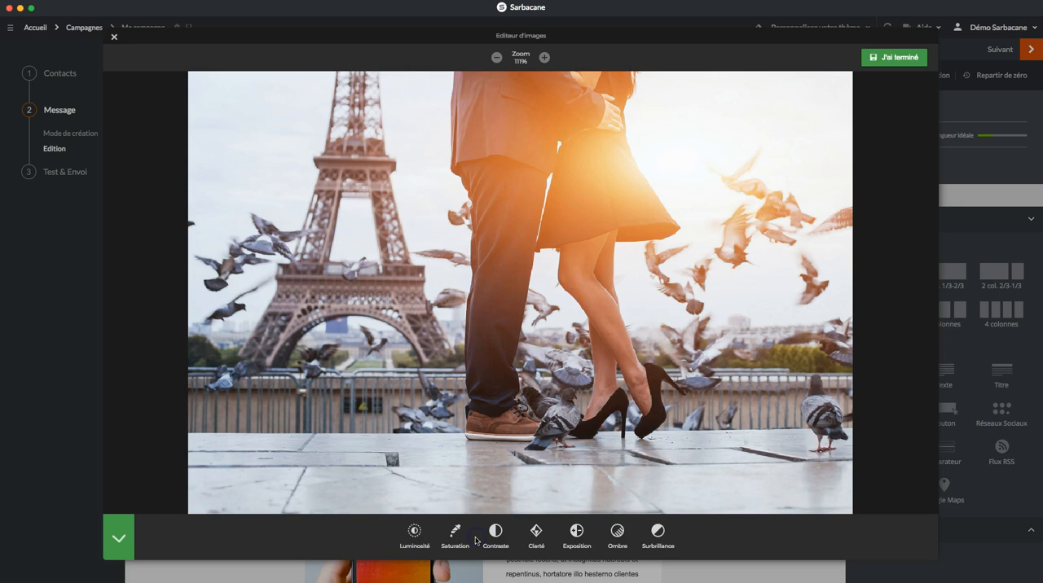
left_click(496, 535)
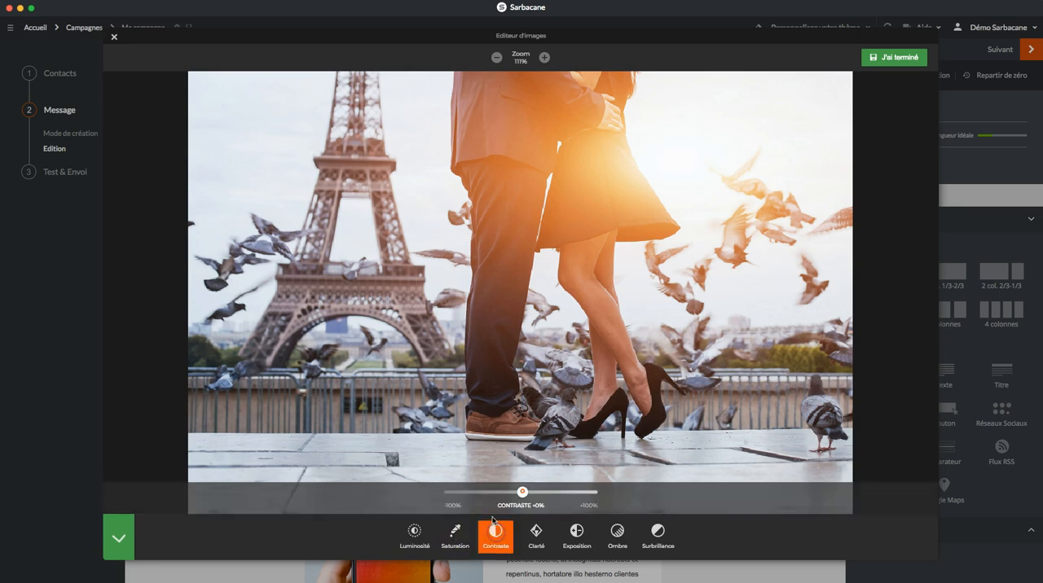
mouse_move(522, 492)
left_mouse_down()
mouse_move(538, 492)
mouse_move(466, 492)
mouse_move(535, 492)
left_mouse_up()
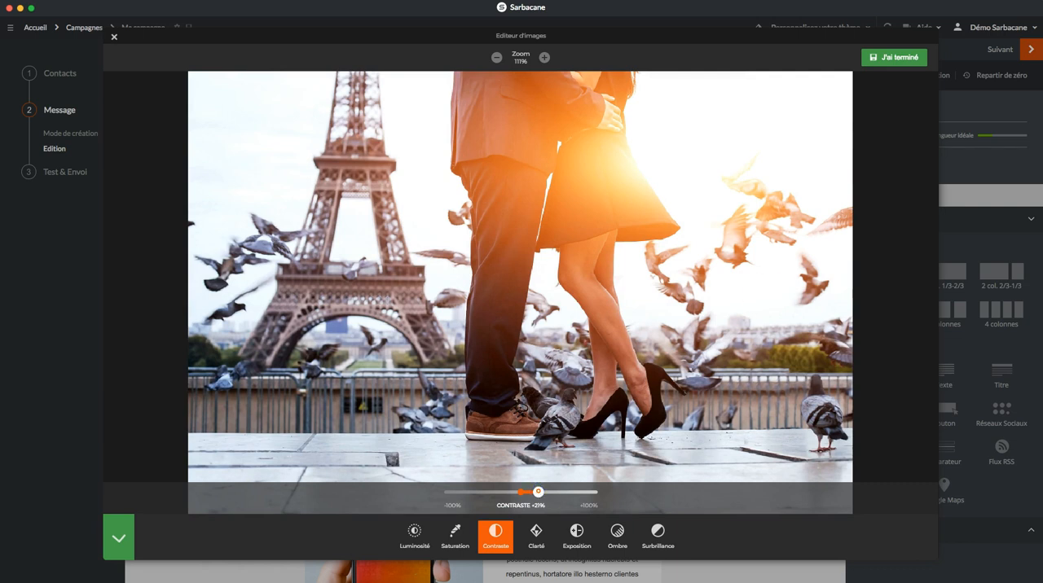
left_click(890, 59)
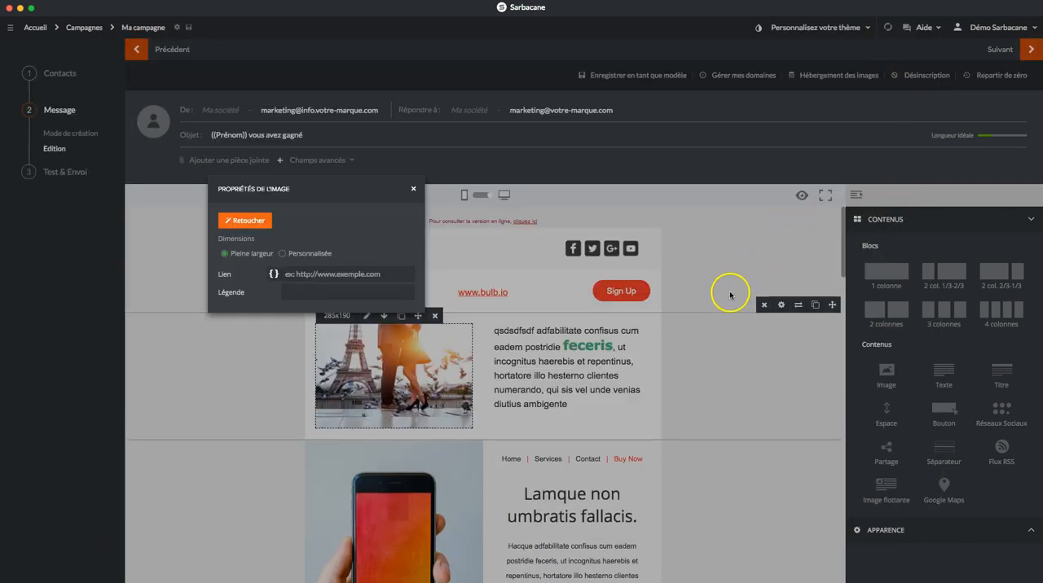
Step: Switch the photo's dimensions to Personnalisée in the image properties and close them
left_click(336, 275)
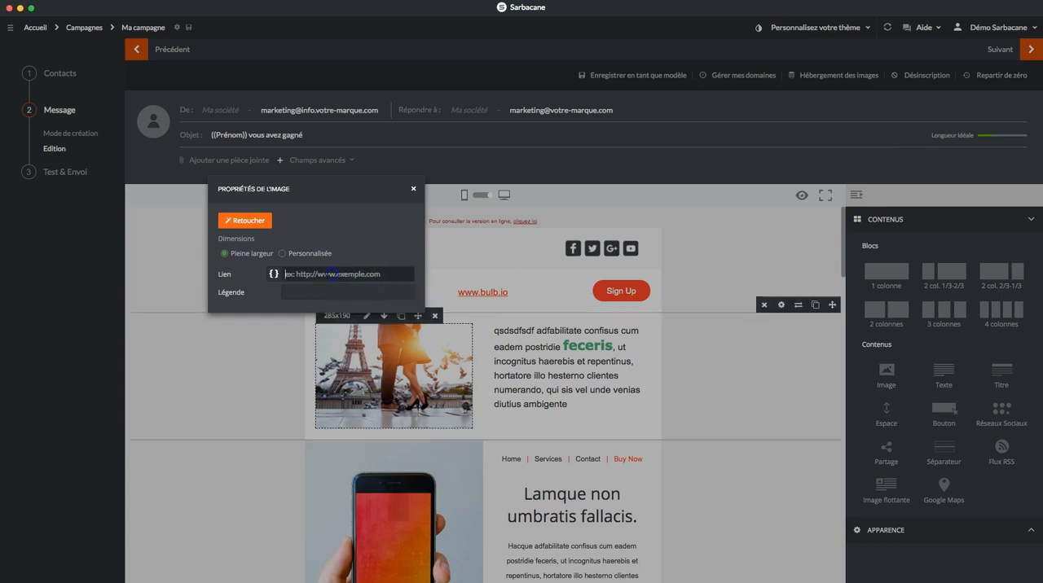
left_click(283, 257)
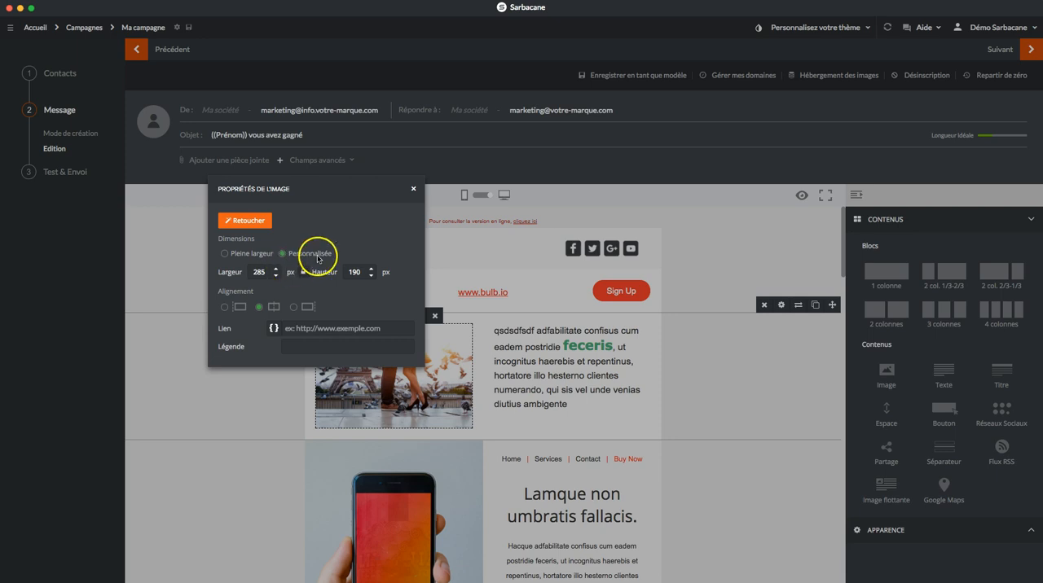
left_click(413, 189)
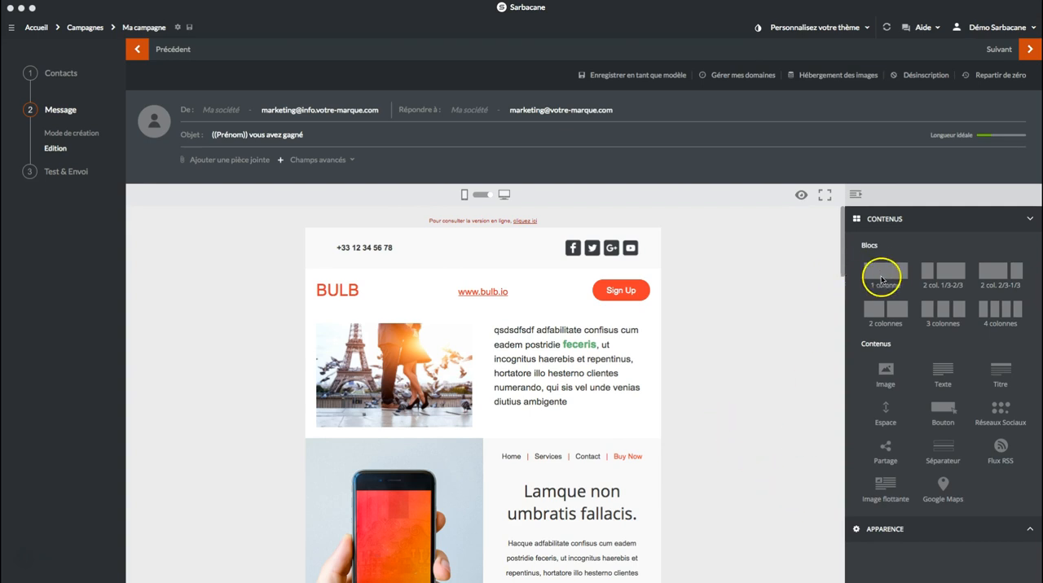
Step: Add a one-column block beneath the photo and text block and generate a Google Maps plan in it from the pasted address
left_click_drag(885, 273, 465, 447)
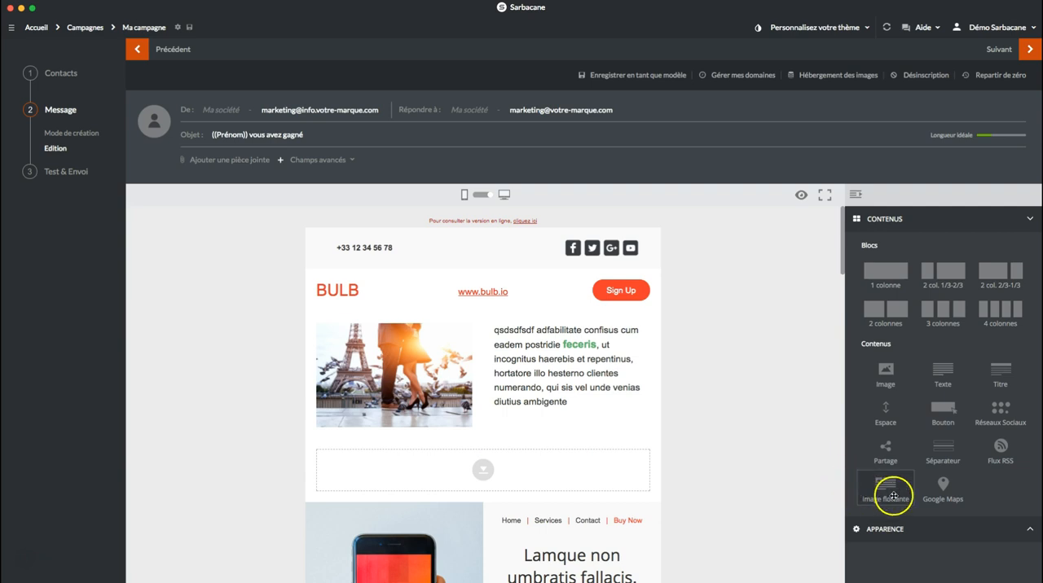
left_click_drag(943, 488, 504, 475)
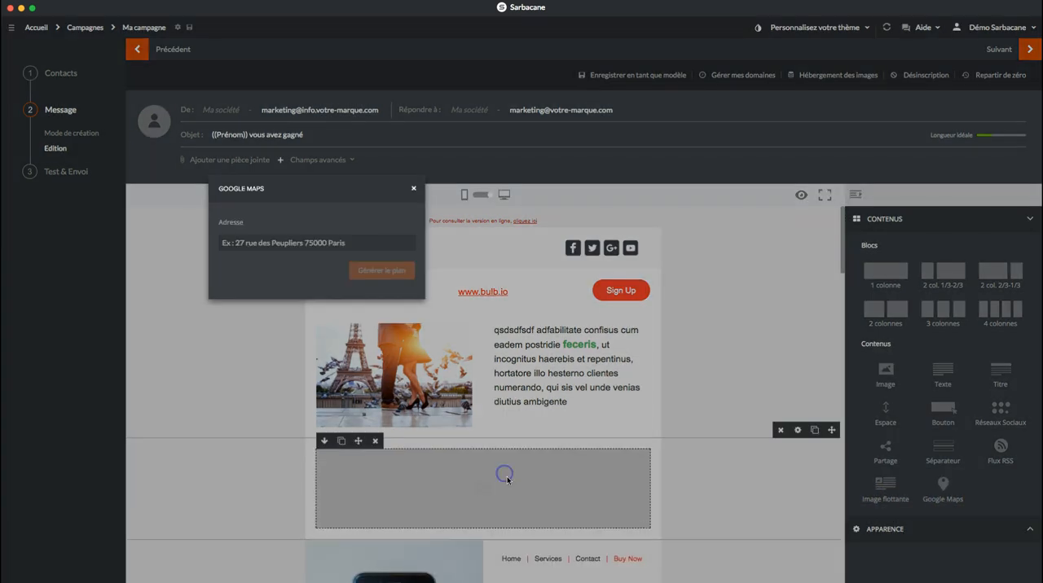
left_click(298, 243)
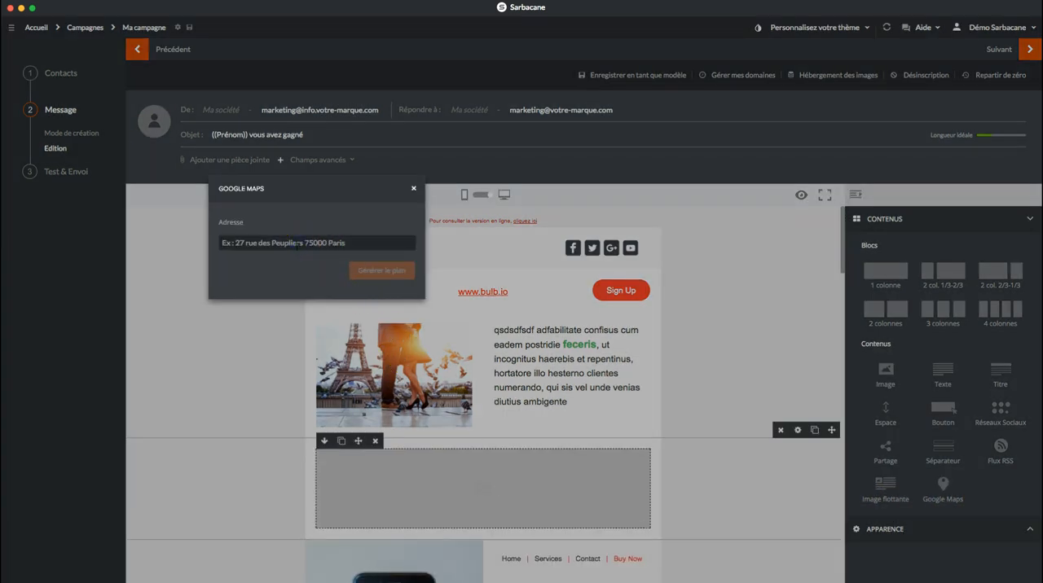
key("super+v")
left_click(379, 270)
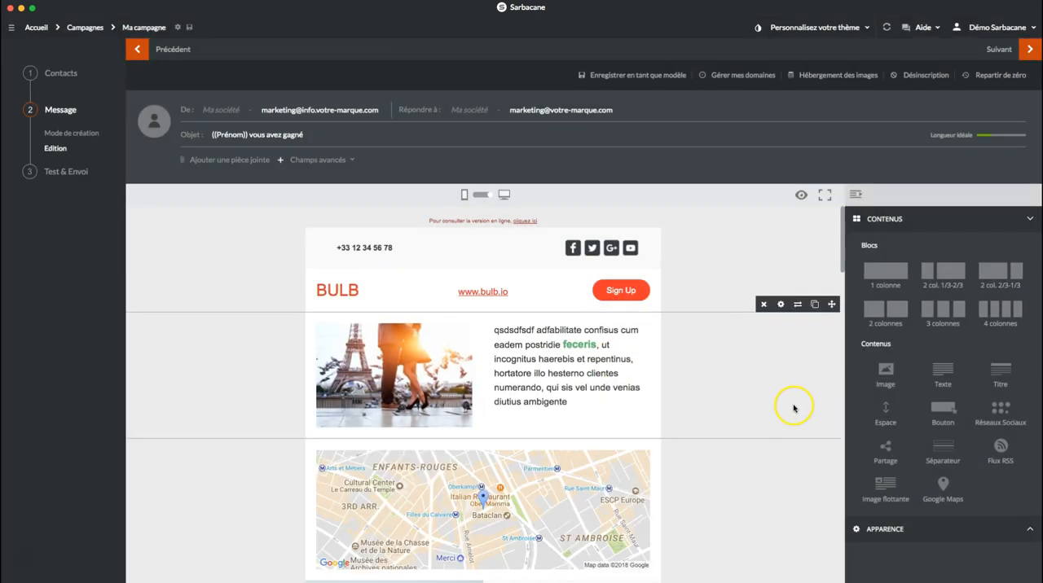
Step: Delete the block with the smartphone photo and "Lamque non umbratis fallacis." heading beneath the map
scroll(750, 495, "down", 1)
scroll(745, 487, "down", 3)
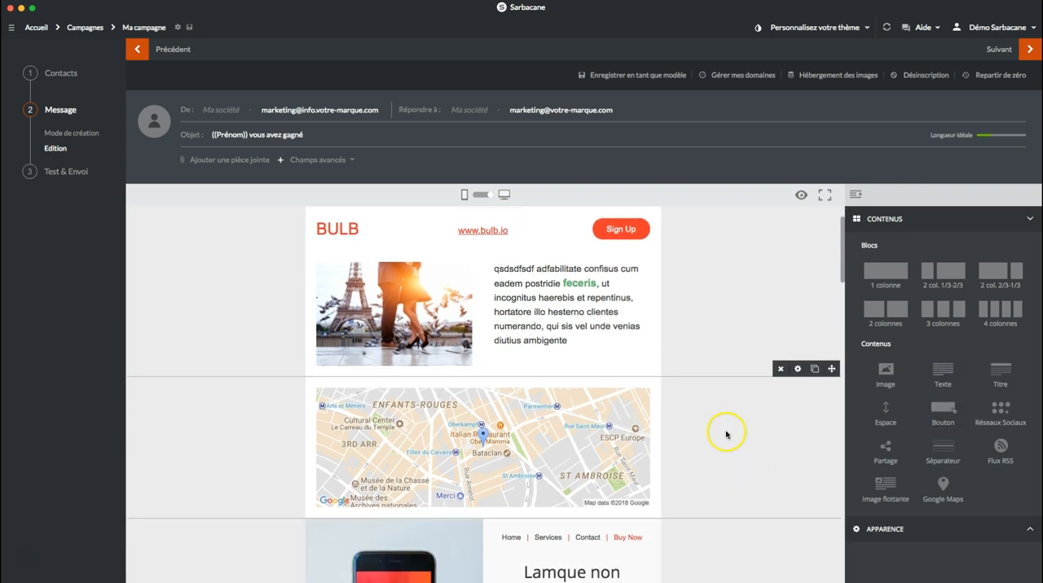
scroll(723, 440, "down", 4)
scroll(722, 443, "down", 3)
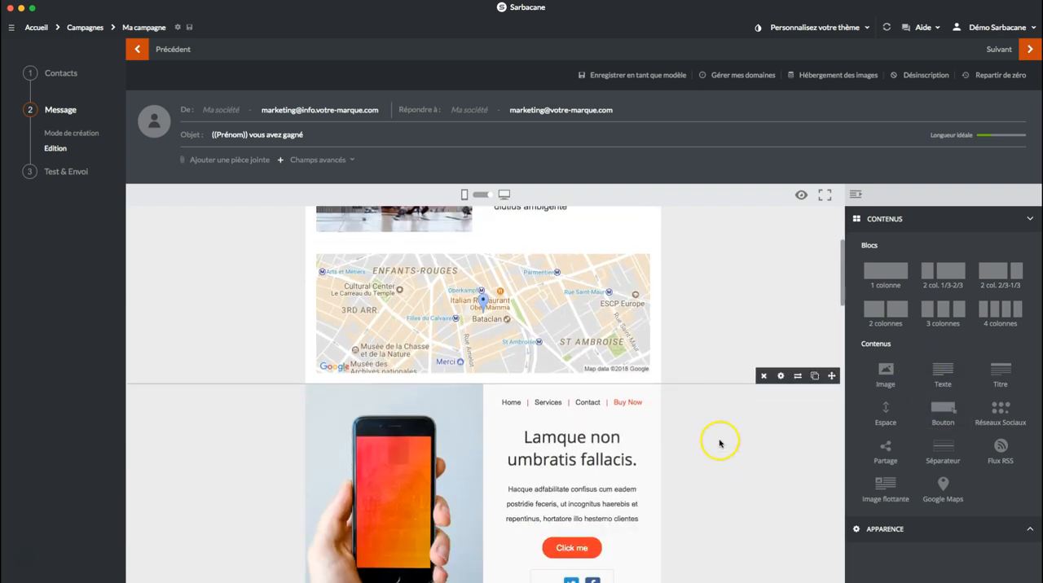
left_click(764, 380)
left_click(739, 379)
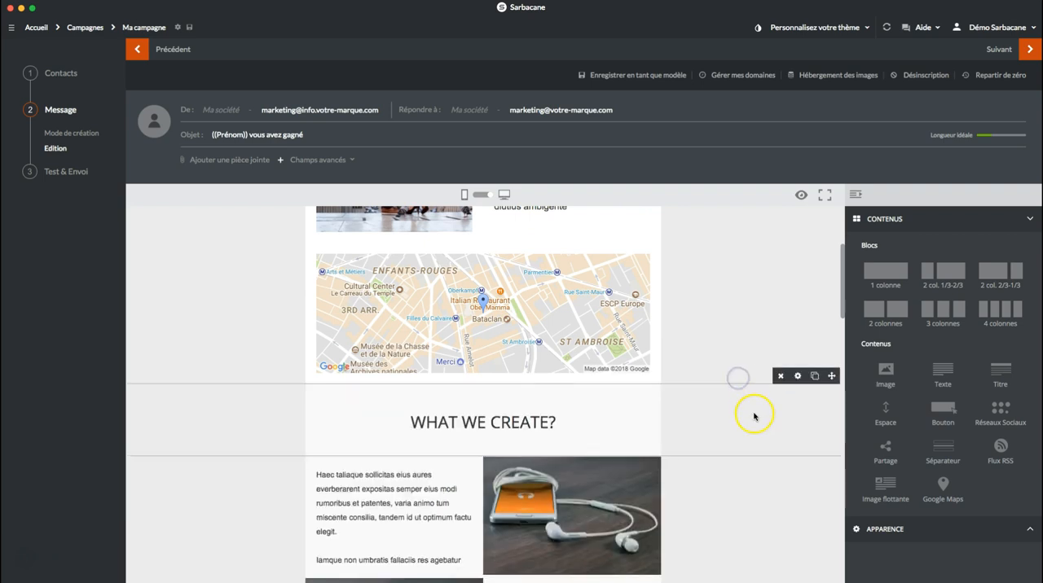
Step: Move the map block above the photo and text block, directly beneath the BULB header row
scroll(758, 421, "up", 8)
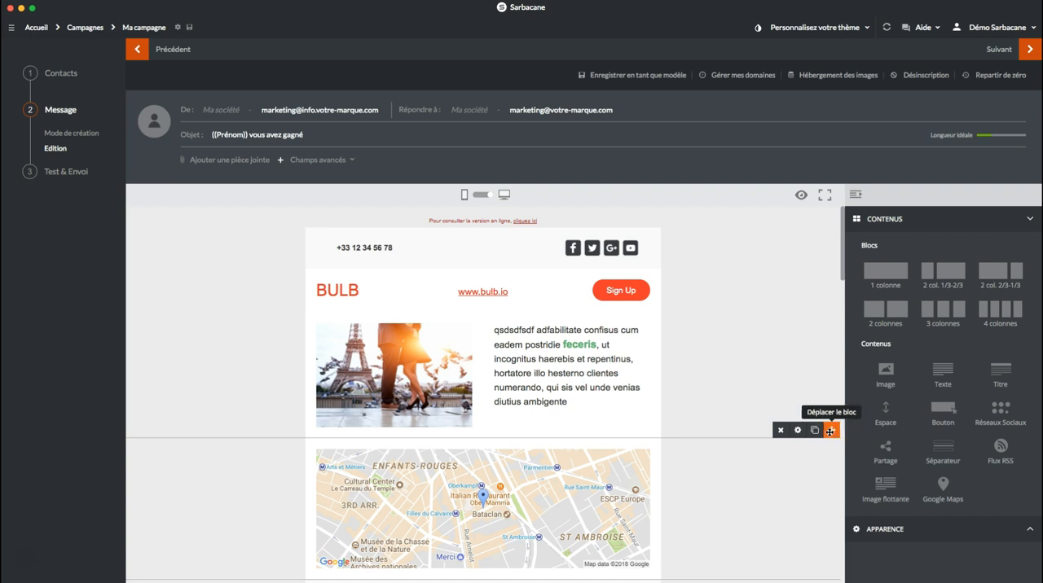
left_click_drag(829, 431, 809, 319)
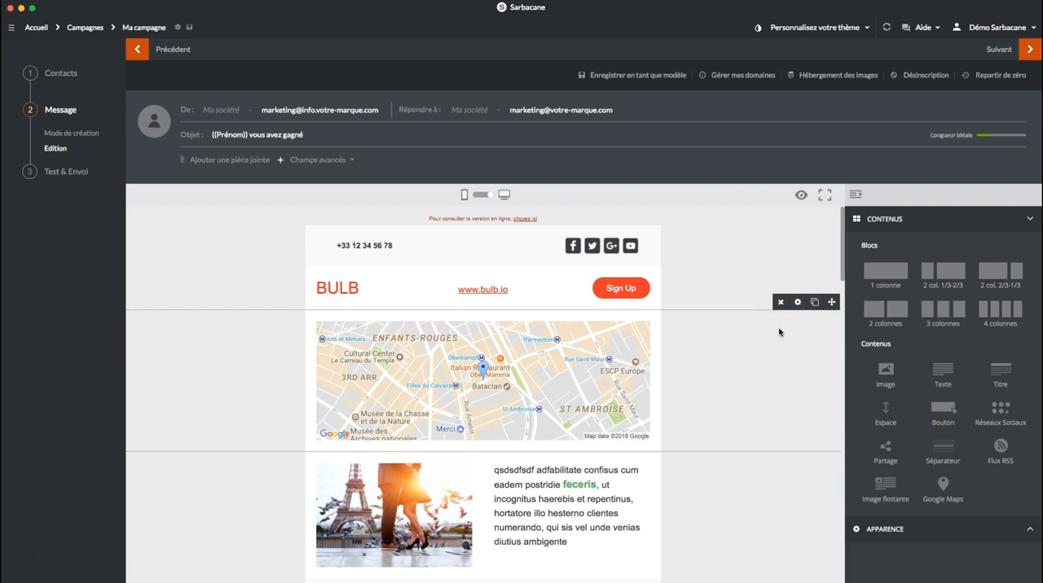
Step: Advance the campaign to the Test & Envoi stage and run the antispam test
left_click(1027, 51)
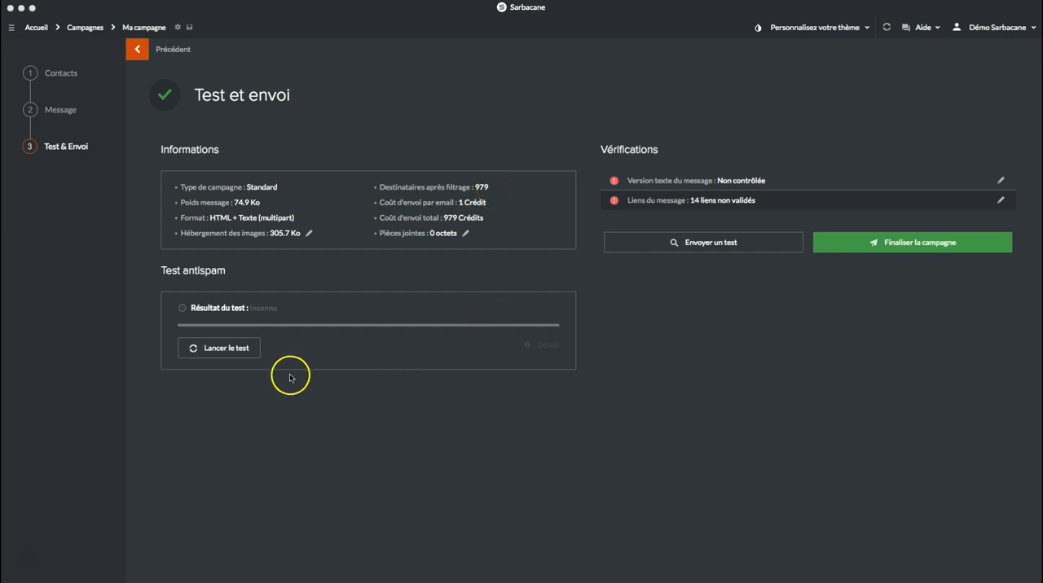
left_click(227, 350)
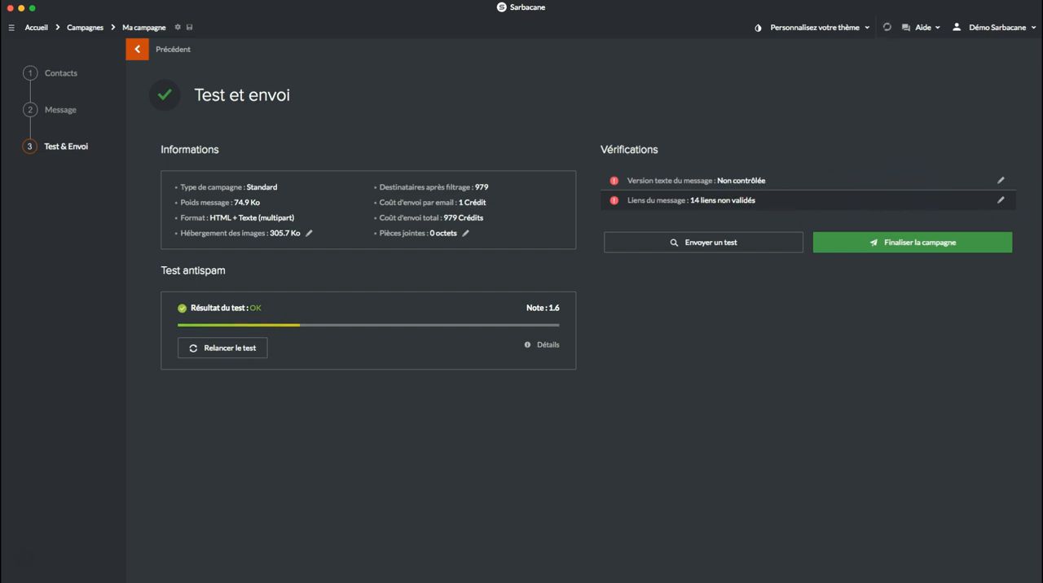
left_click(1001, 201)
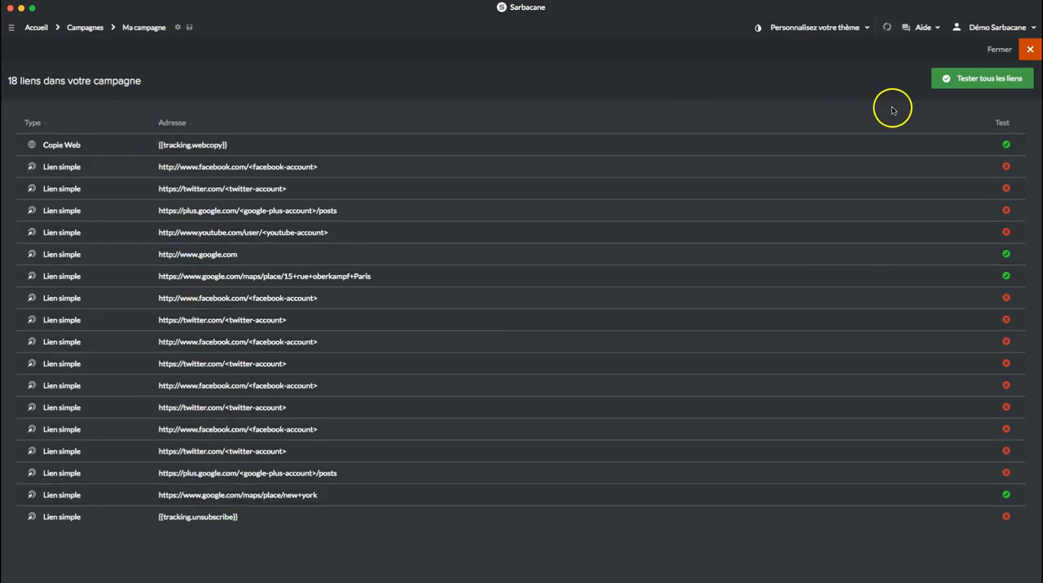
left_click(1007, 254)
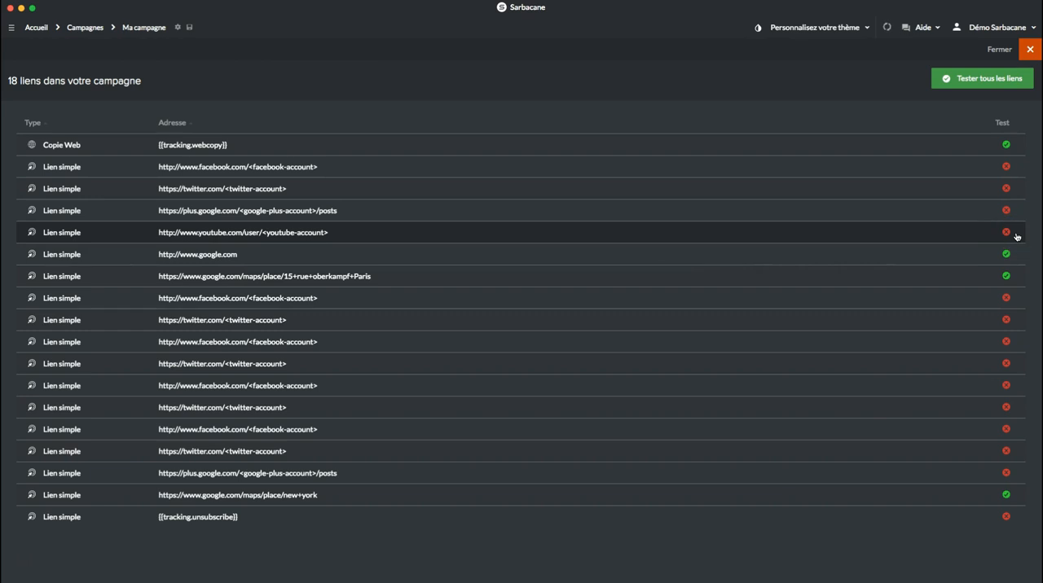
Step: Close the verification of the message's links and return to the Test et envoi overview
left_click(1029, 50)
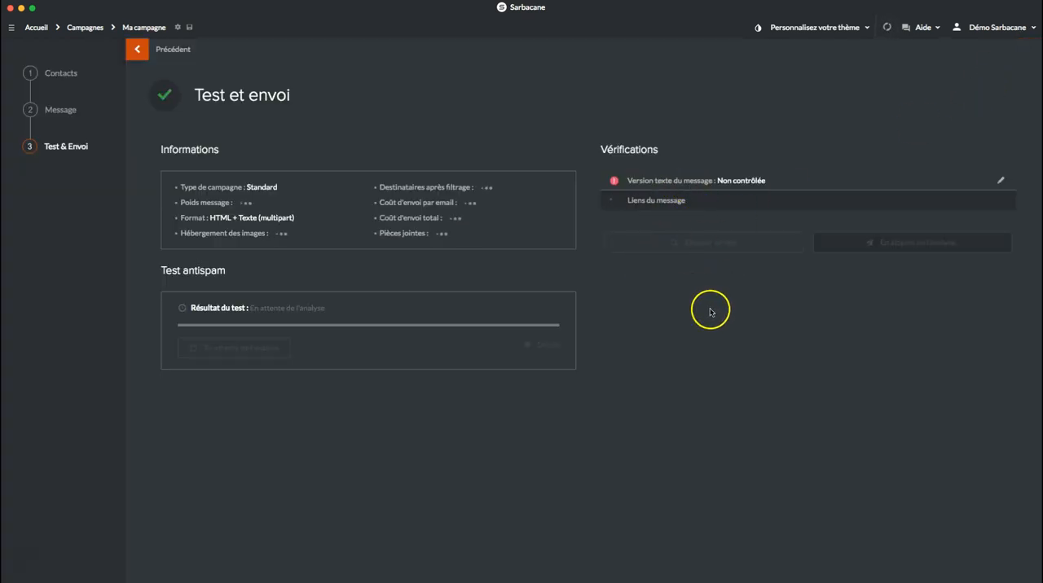
Step: Prepare a test send of the campaign to the placeholder Gmail test address only, and cancel it without sending
left_click(710, 249)
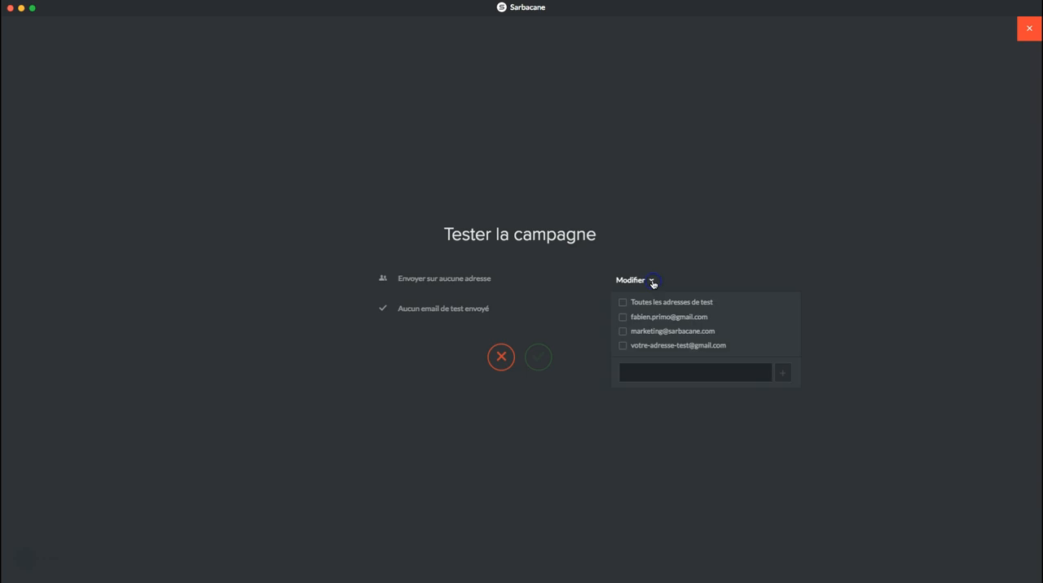
left_click(625, 348)
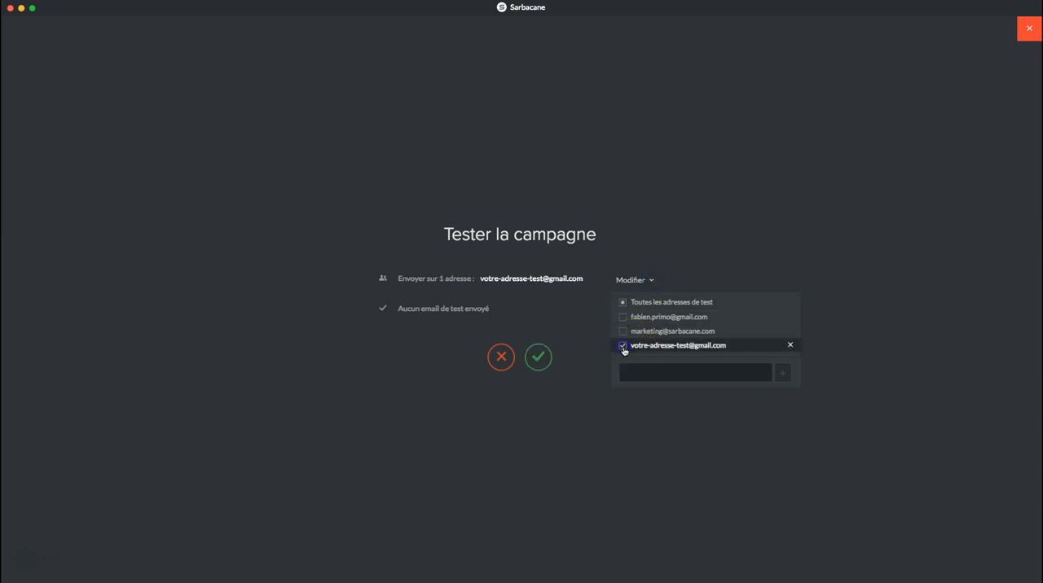
left_click(643, 370)
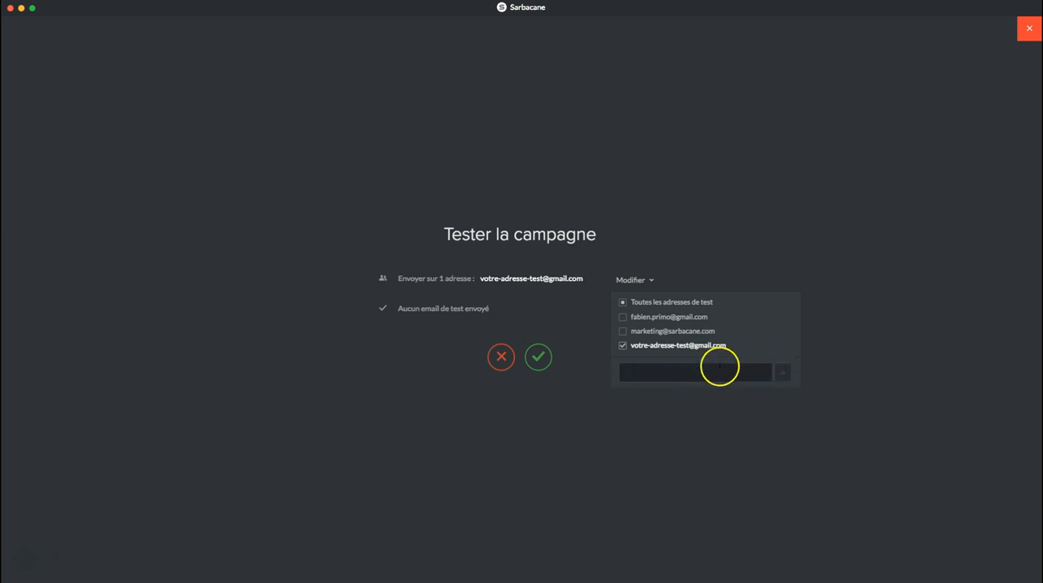
left_click(665, 421)
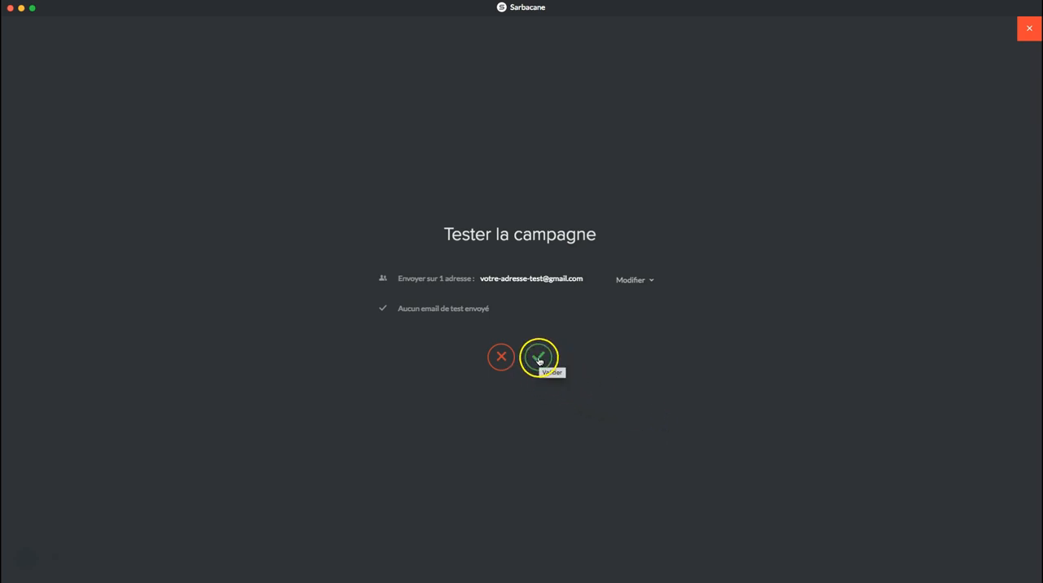
left_click(501, 358)
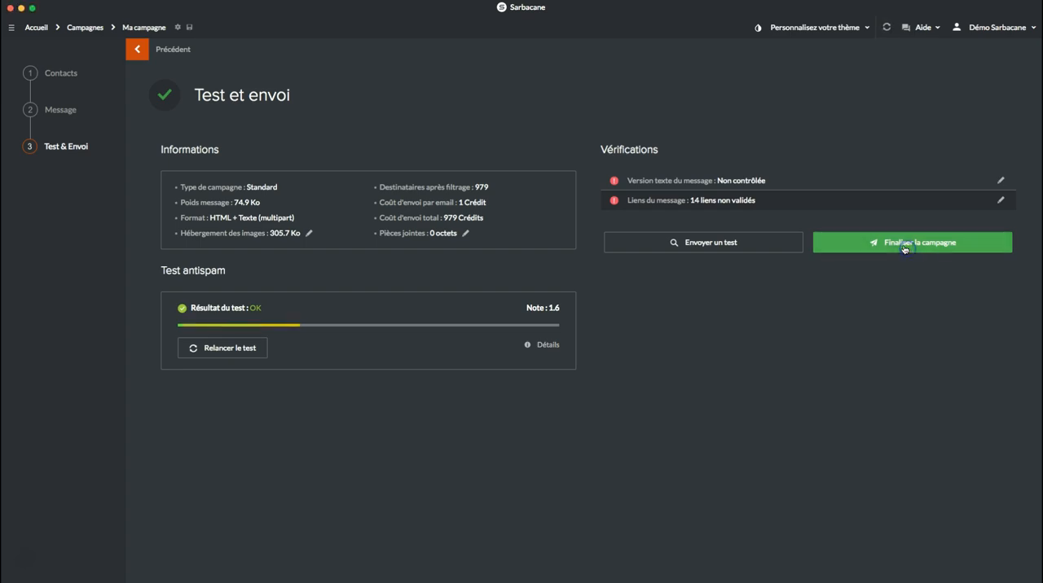
Step: Finalise the campaign with deferred sending (En différé) on 25 April 2018 and raise the send time by one increment
left_click(908, 247)
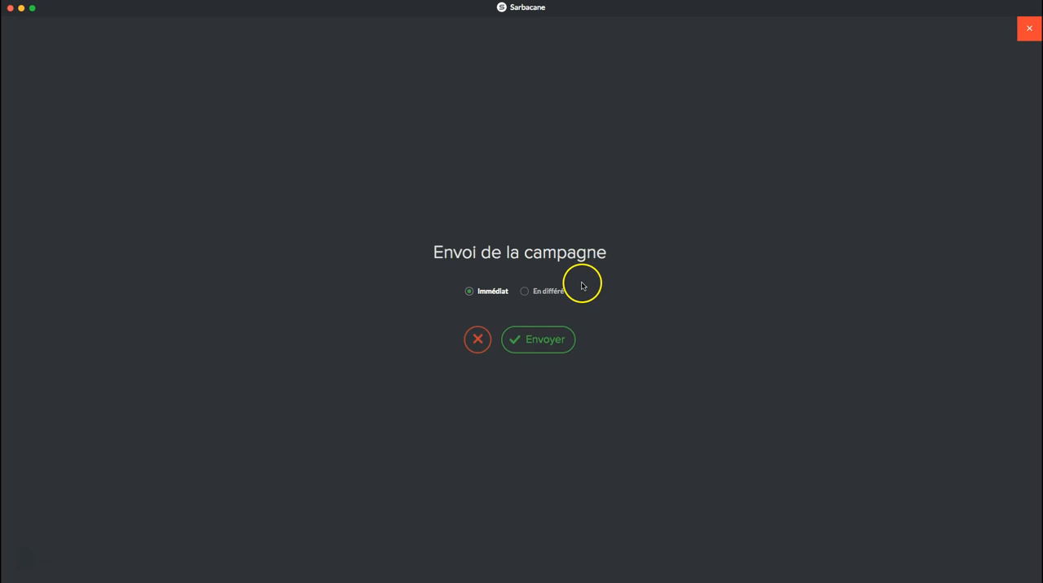
left_click(526, 293)
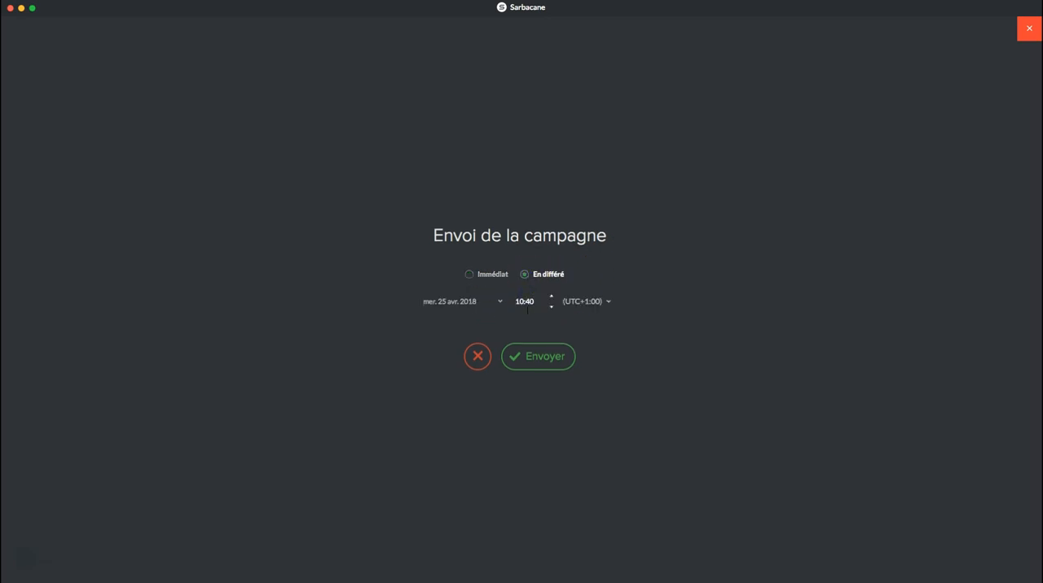
left_click(552, 296)
left_click(546, 365)
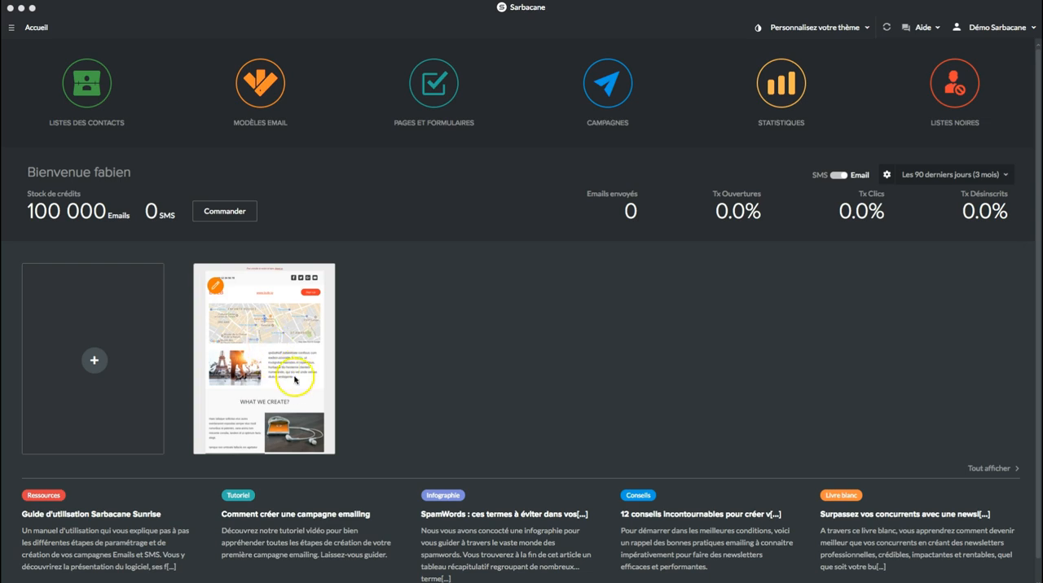
mouse_move(273, 293)
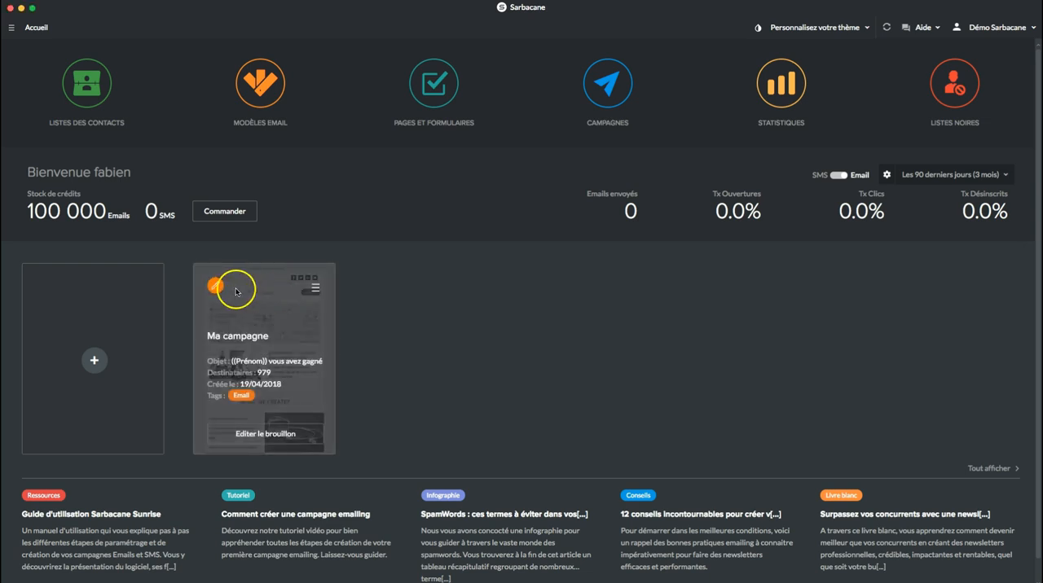